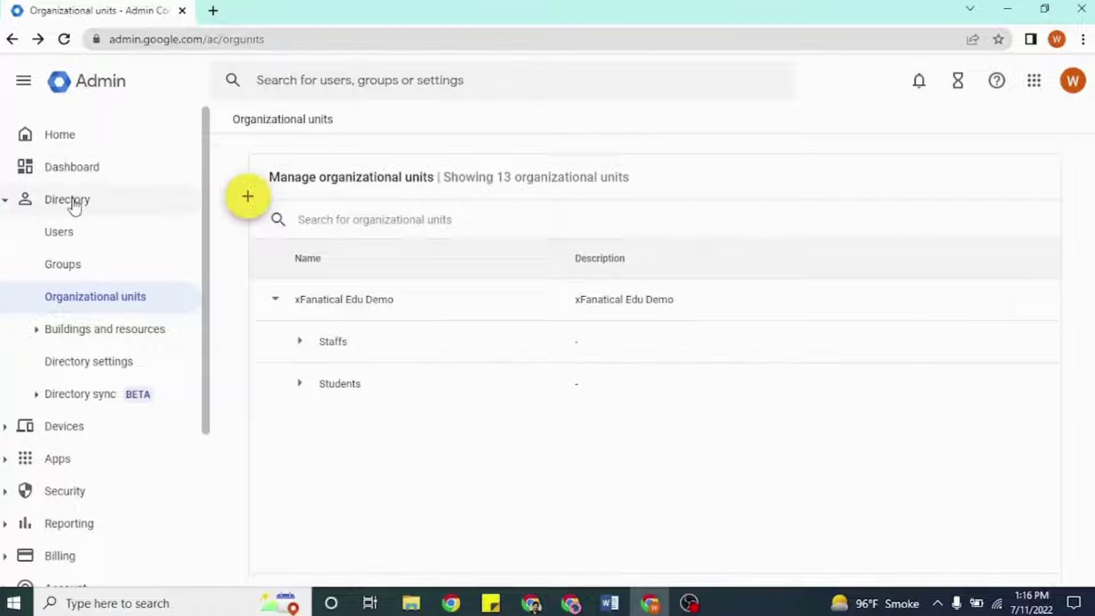
# Step: Create an organizational unit named "Test OU" under the parent organizational unit xFanatical Edu Demo
pyautogui.click(107, 306)
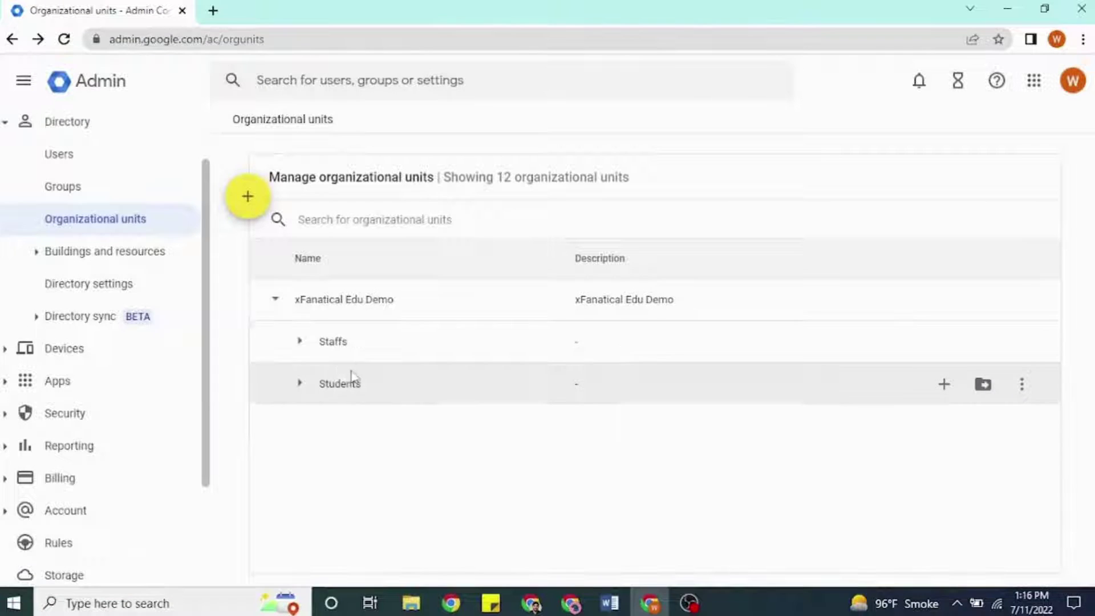
pyautogui.click(251, 200)
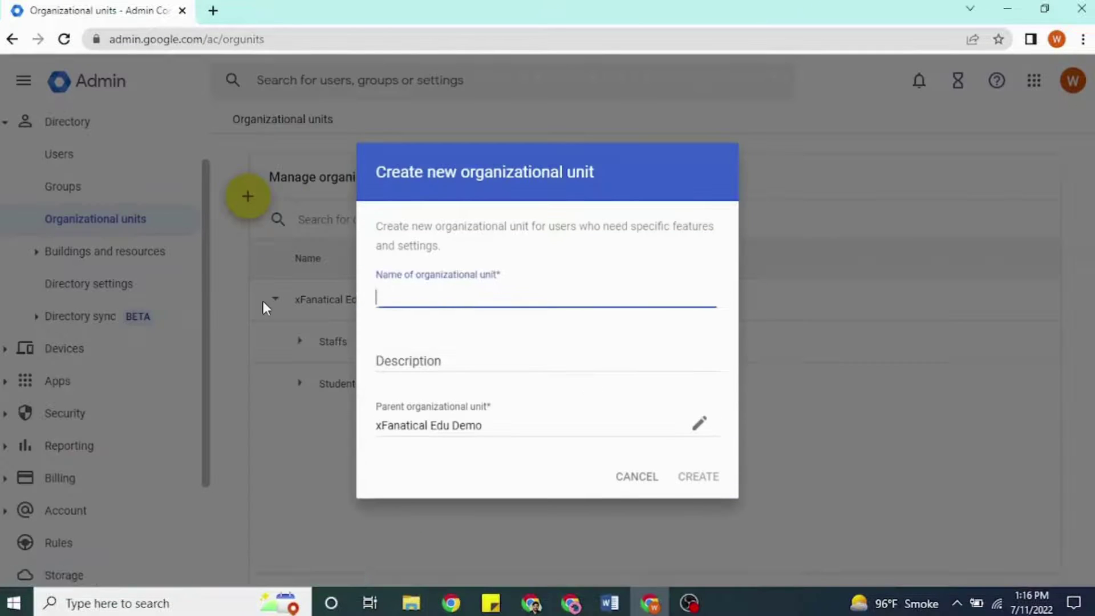
pyautogui.write('Test OU')
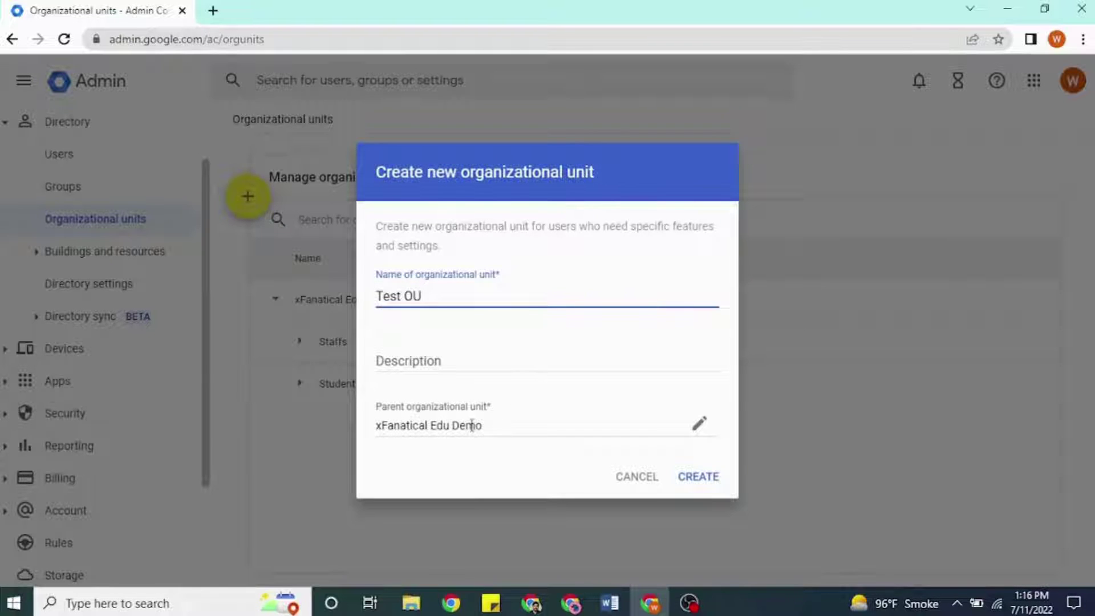
pyautogui.click(699, 435)
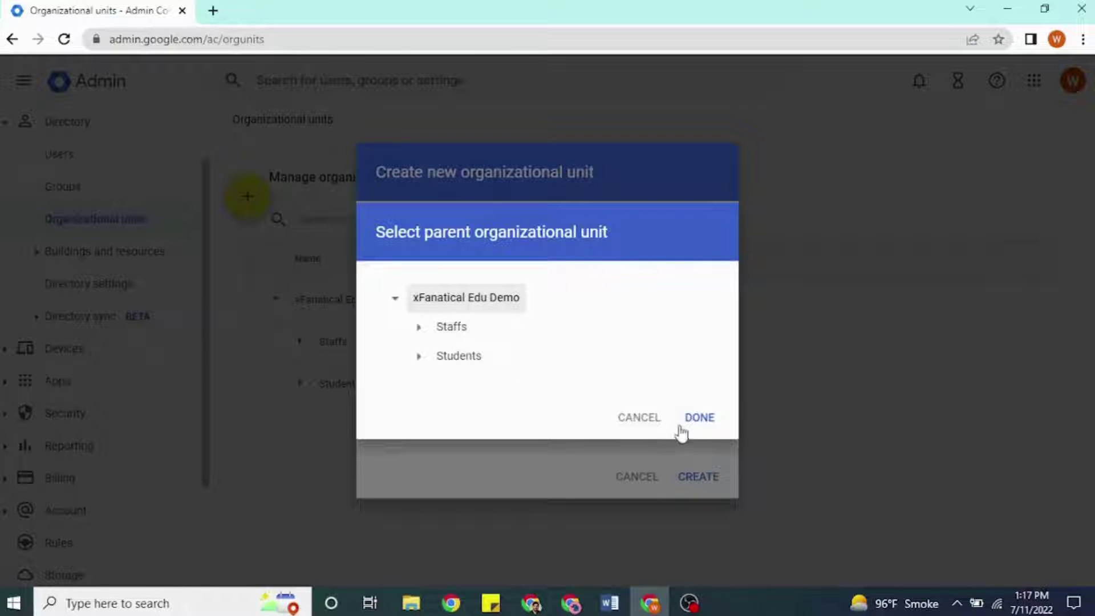
pyautogui.click(702, 421)
pyautogui.click(703, 479)
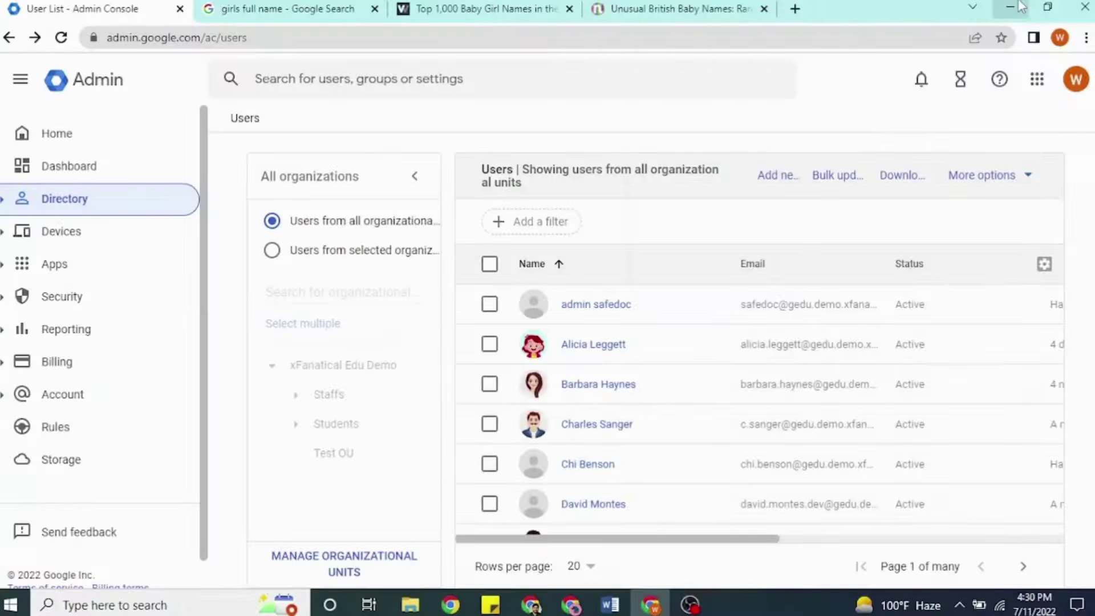
# Step: Start adding a new user in the directory and enter the user's first name, last name and primary email
pyautogui.click(7, 202)
pyautogui.click(56, 239)
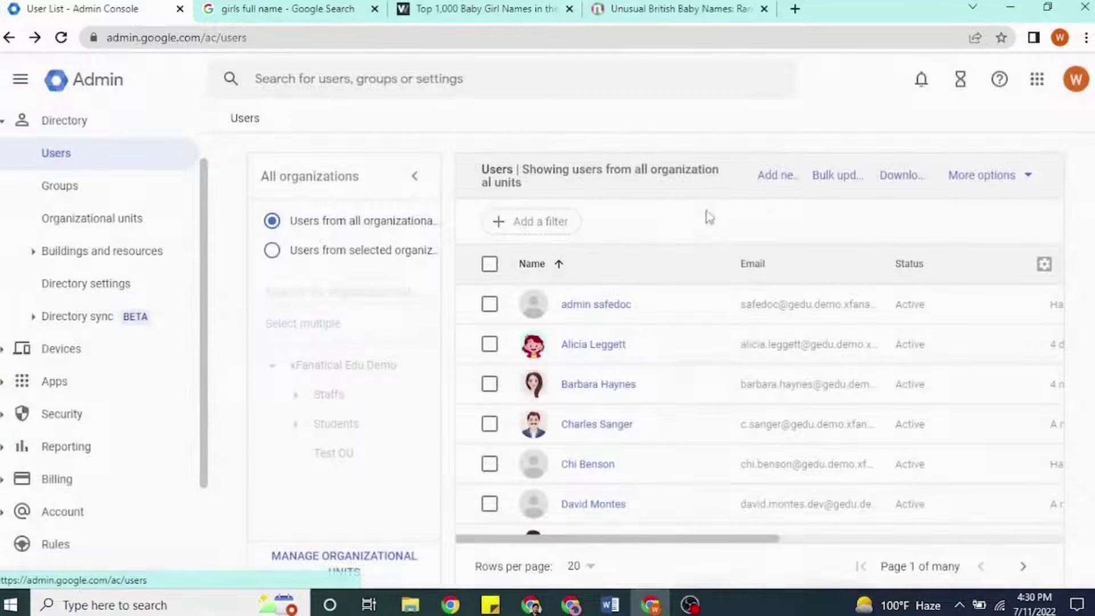
pyautogui.click(772, 185)
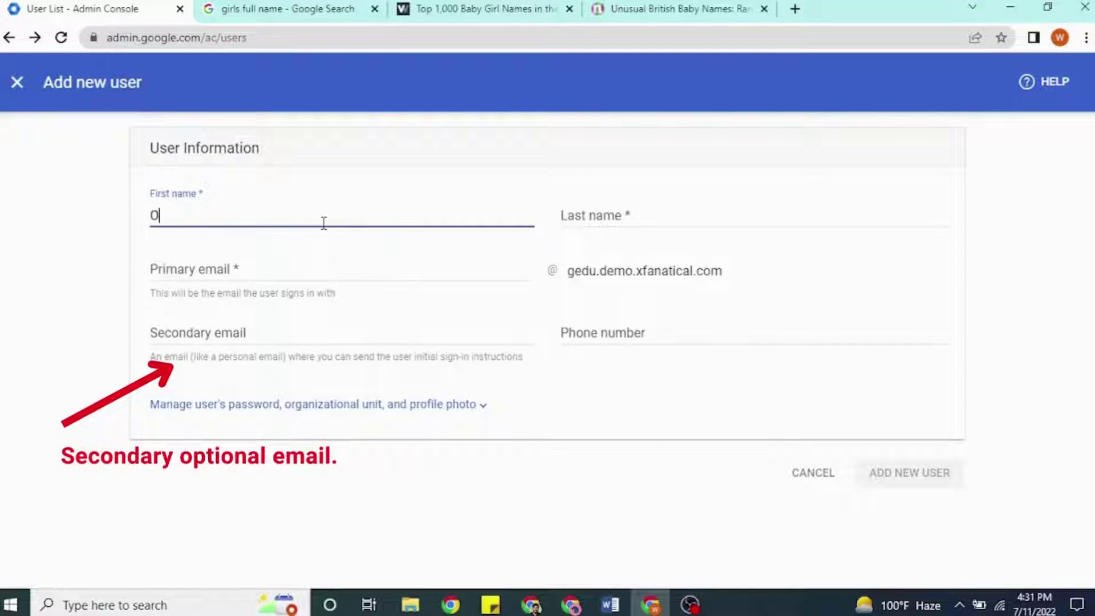
pyautogui.press('Tab')
pyautogui.write('Jho')
pyautogui.press('Tab')
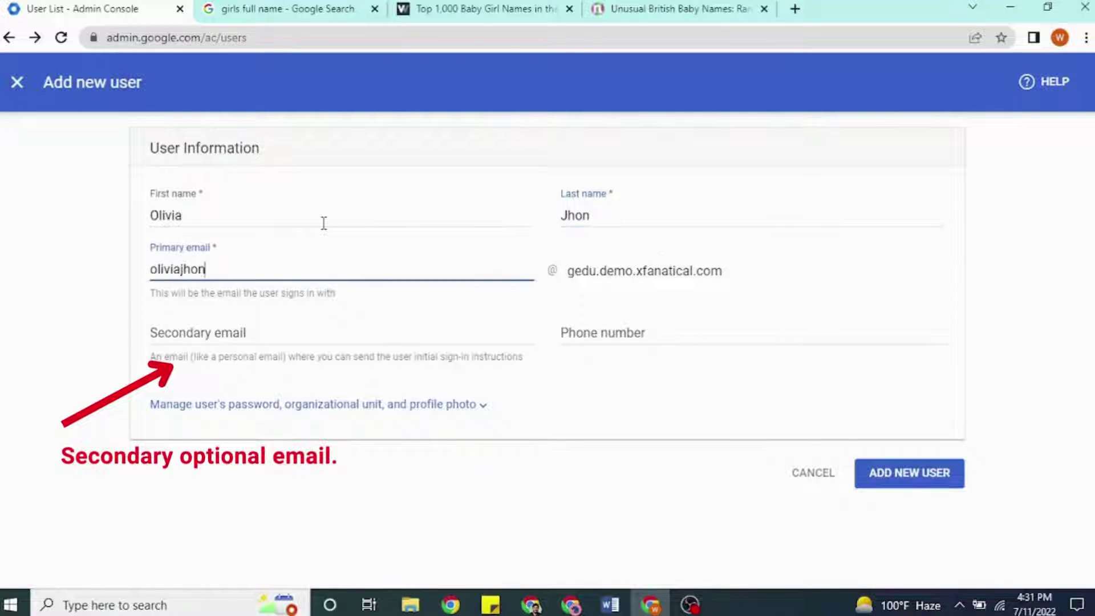
pyautogui.press('Tab')
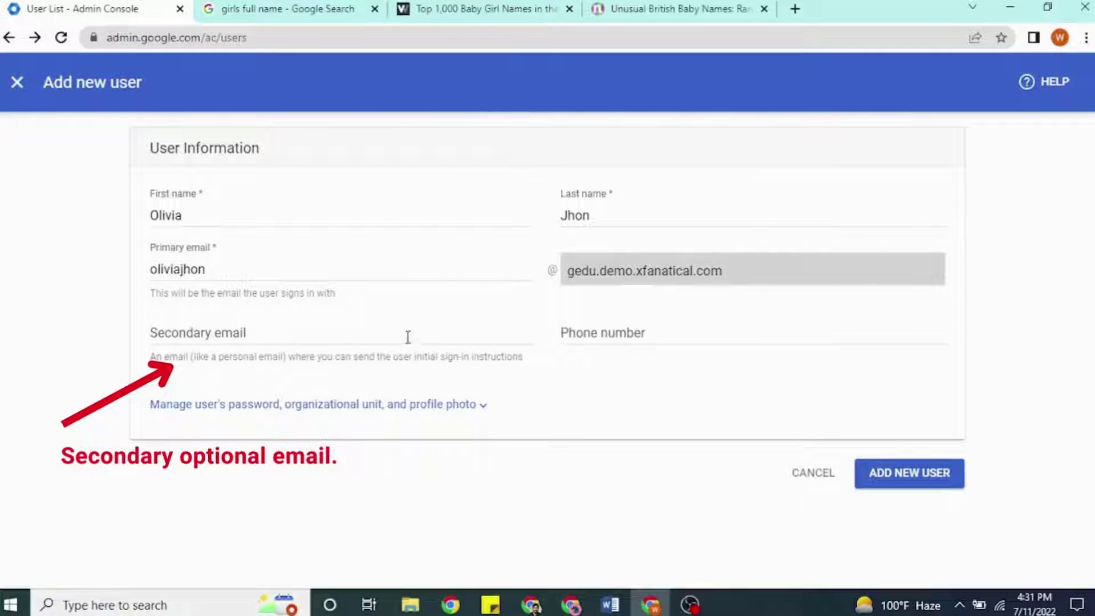
# Step: Expand the new user's additional options and assign the user to the Test OU organizational unit
pyautogui.click(481, 405)
pyautogui.scroll(-2, 433, 348)
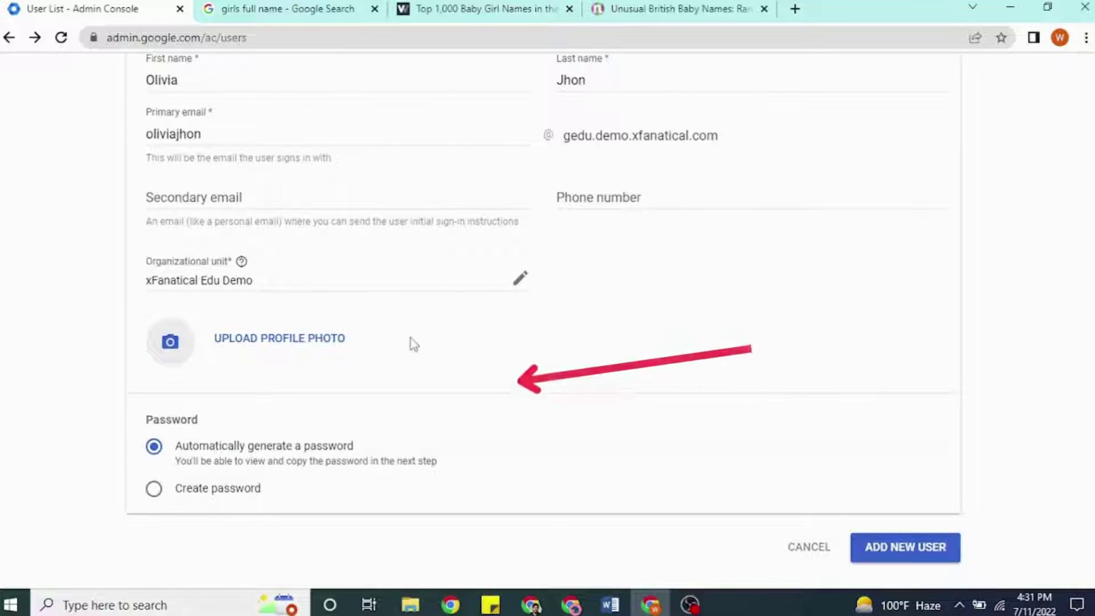
pyautogui.click(520, 282)
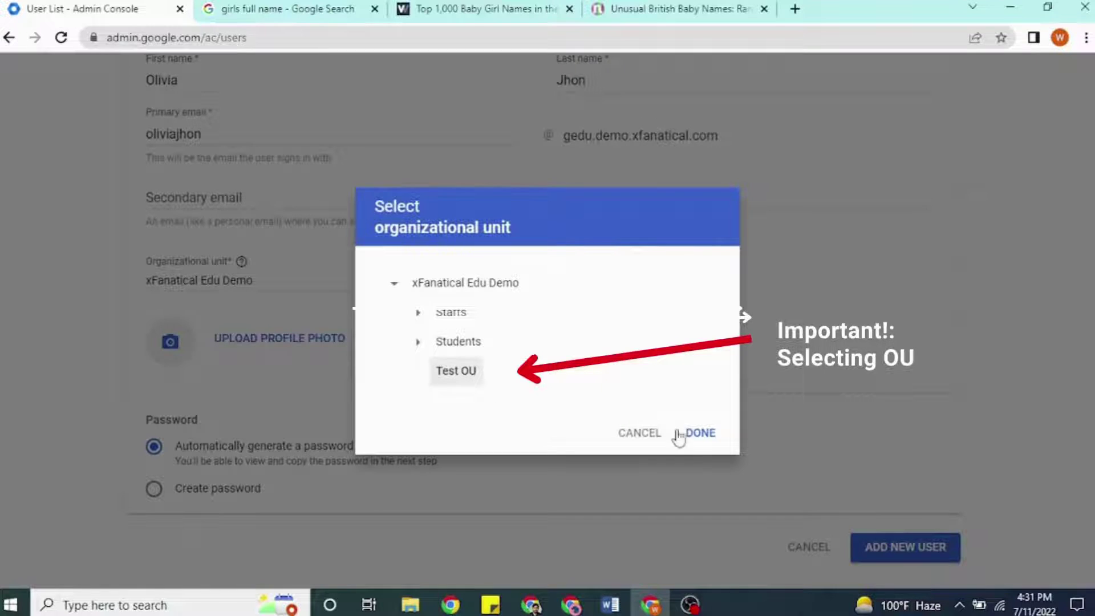
pyautogui.click(700, 433)
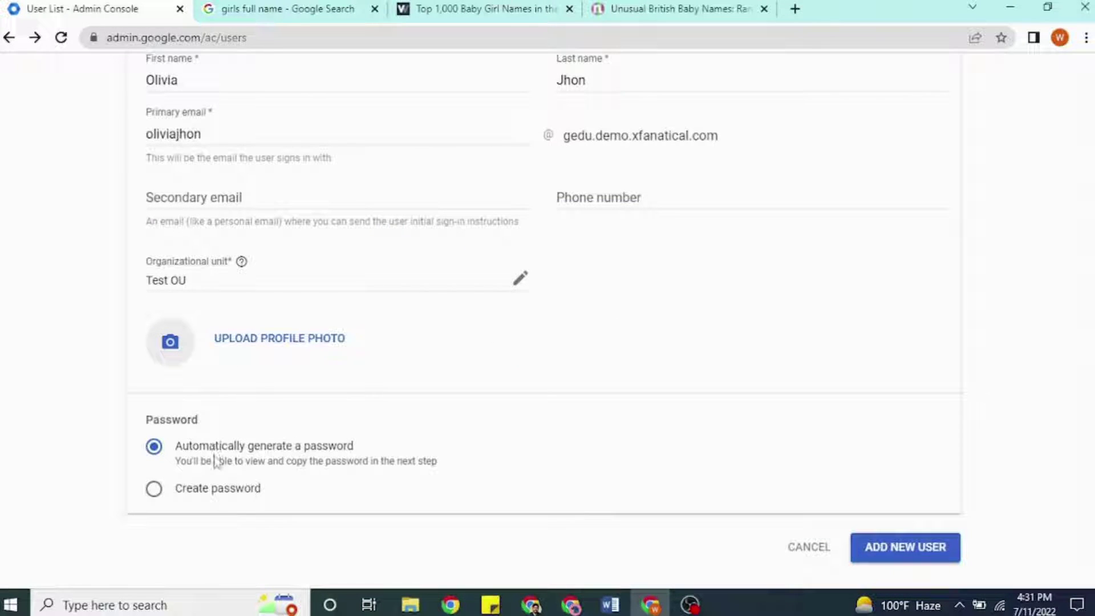
# Step: Add the new user with an automatically generated password, copy that password and finish the user creation
pyautogui.click(870, 552)
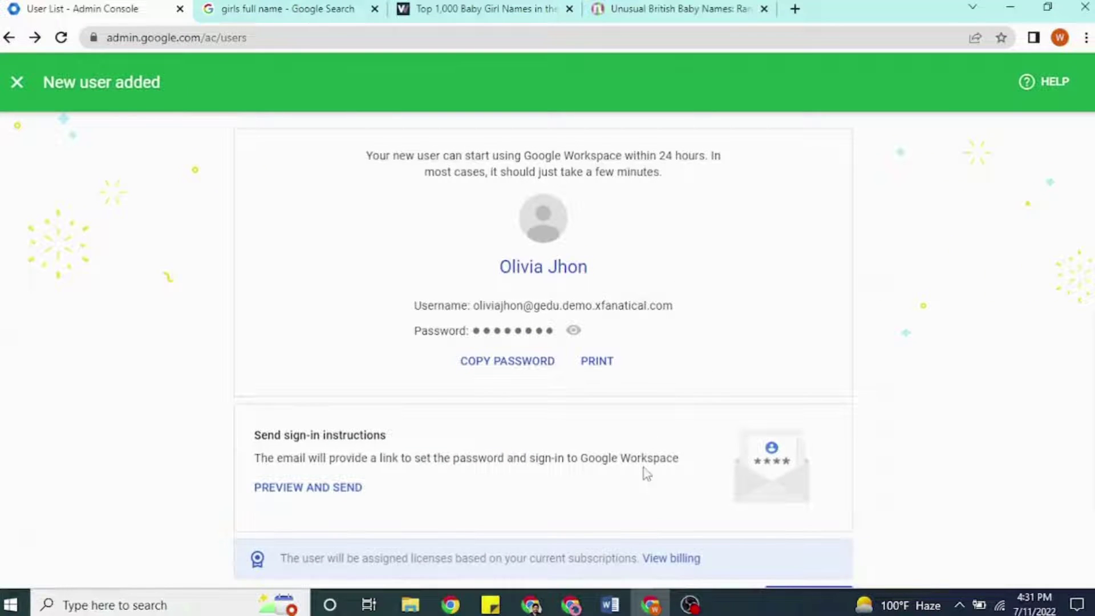
pyautogui.click(520, 365)
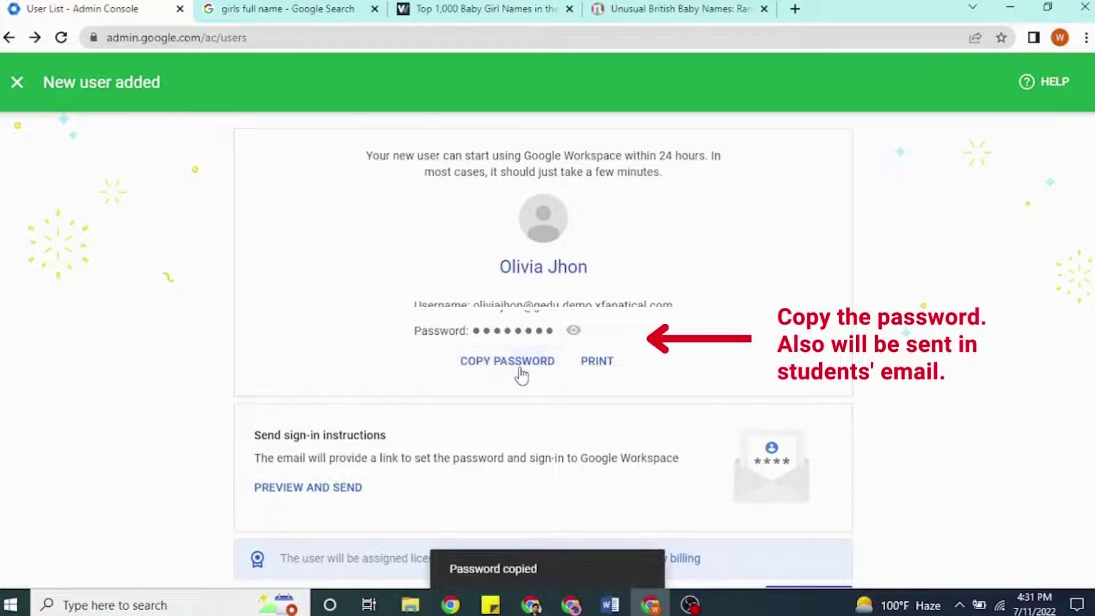
pyautogui.scroll(-2, 516, 373)
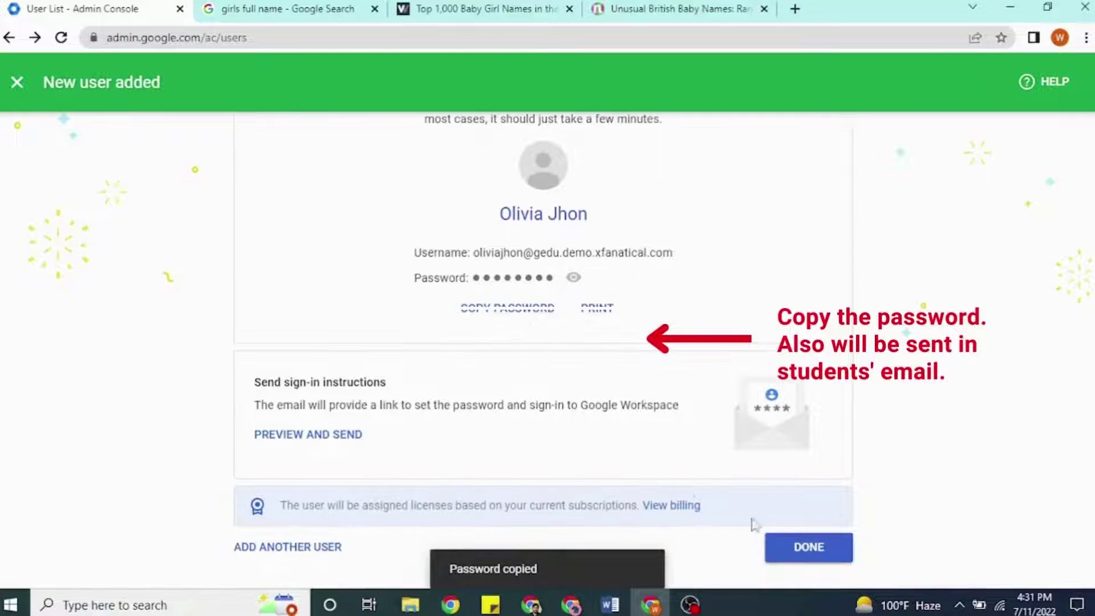
pyautogui.click(811, 550)
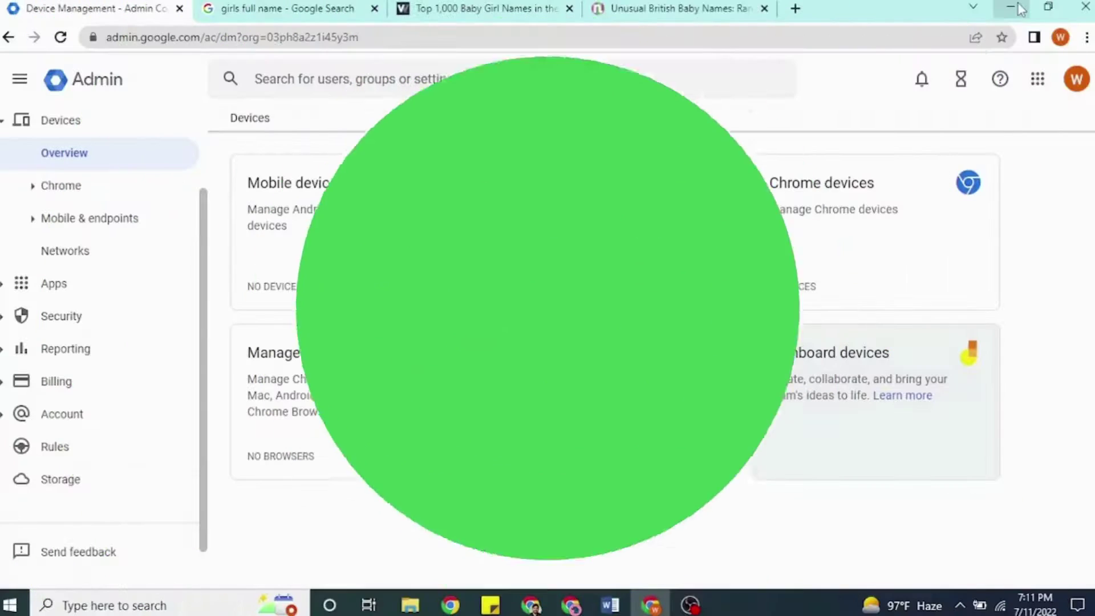
# Step: Open the Users & browsers settings for Chrome under device management
pyautogui.scroll(3, 87, 273)
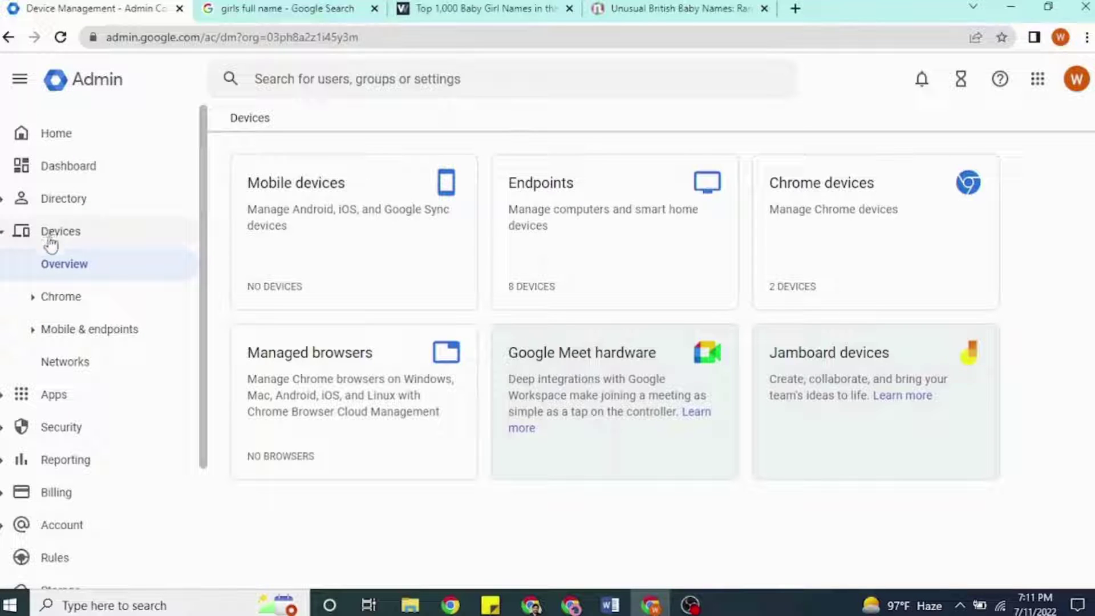
pyautogui.click(31, 300)
pyautogui.scroll(-3, 34, 300)
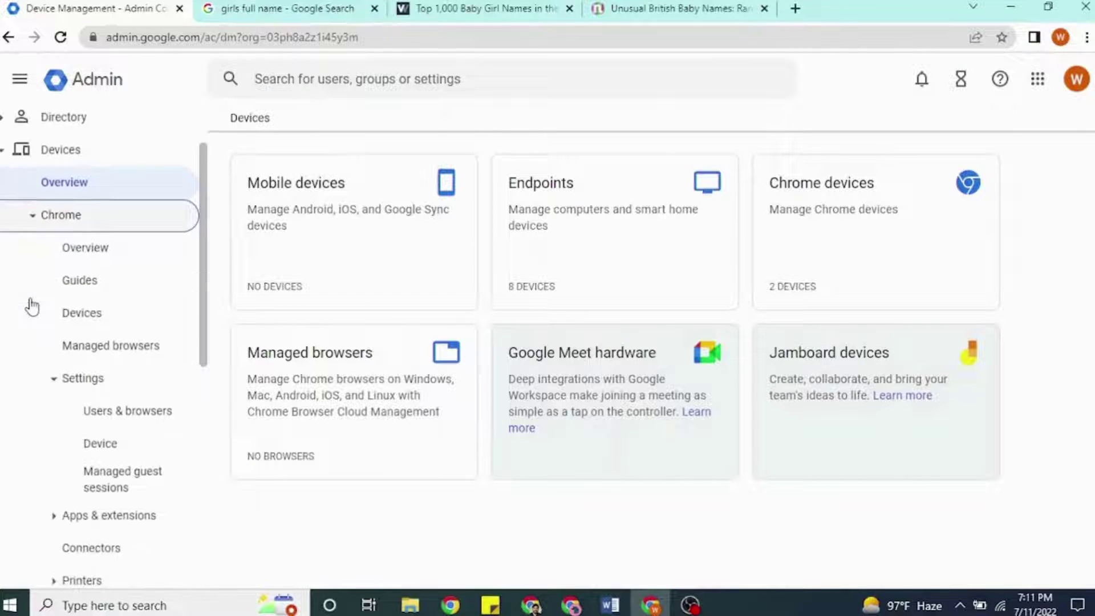
pyautogui.scroll(-2, 79, 299)
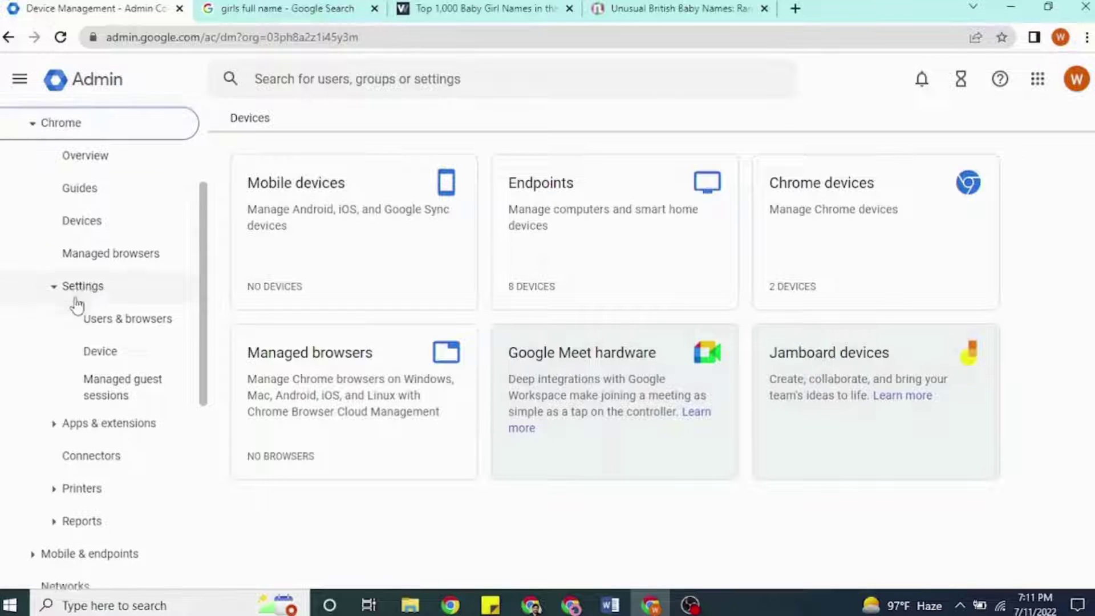
pyautogui.click(130, 259)
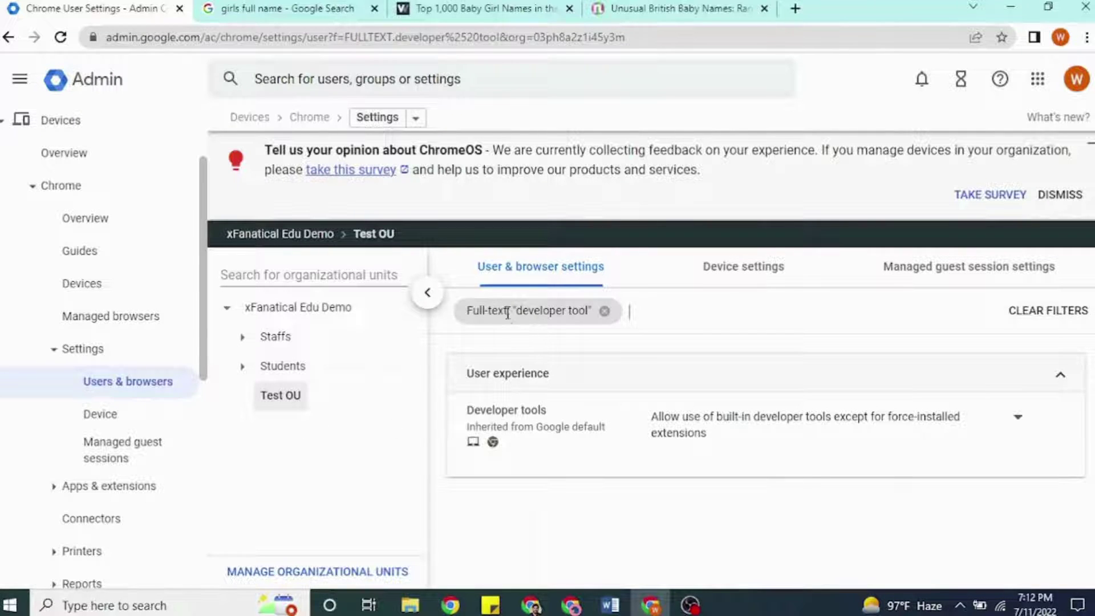
# Step: Set Developer tools for Test OU to "Never allow use of built-in developer tools"
pyautogui.click(569, 311)
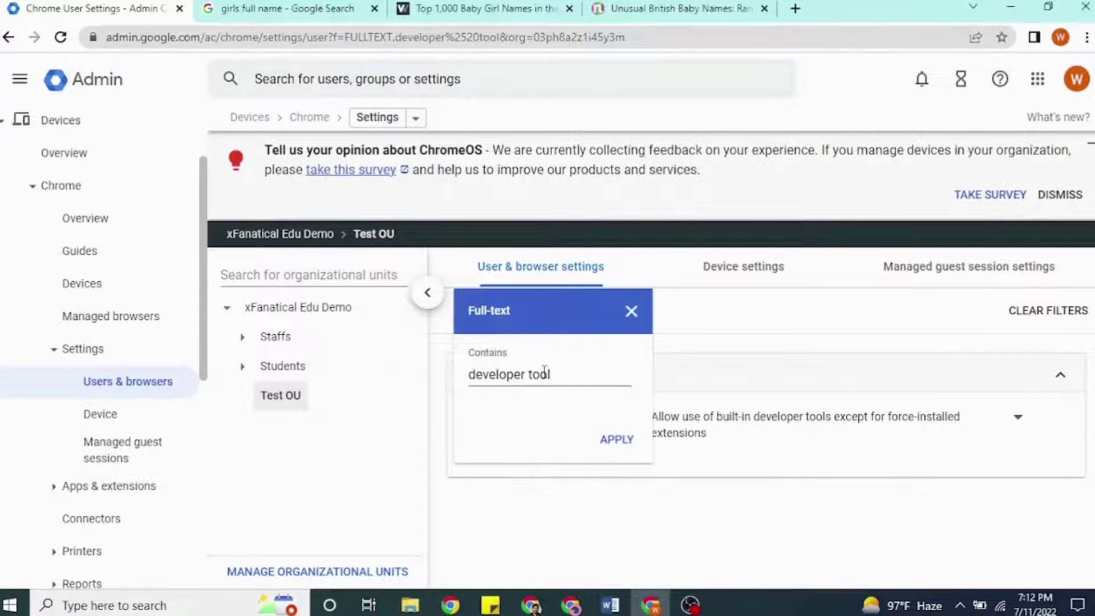
pyautogui.click(632, 311)
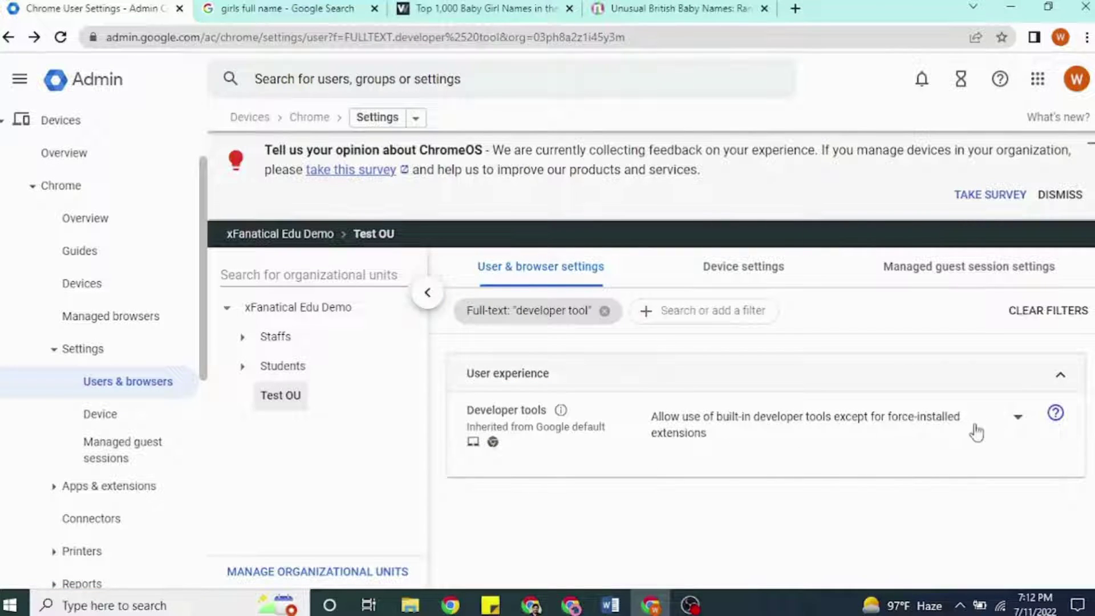
pyautogui.click(981, 423)
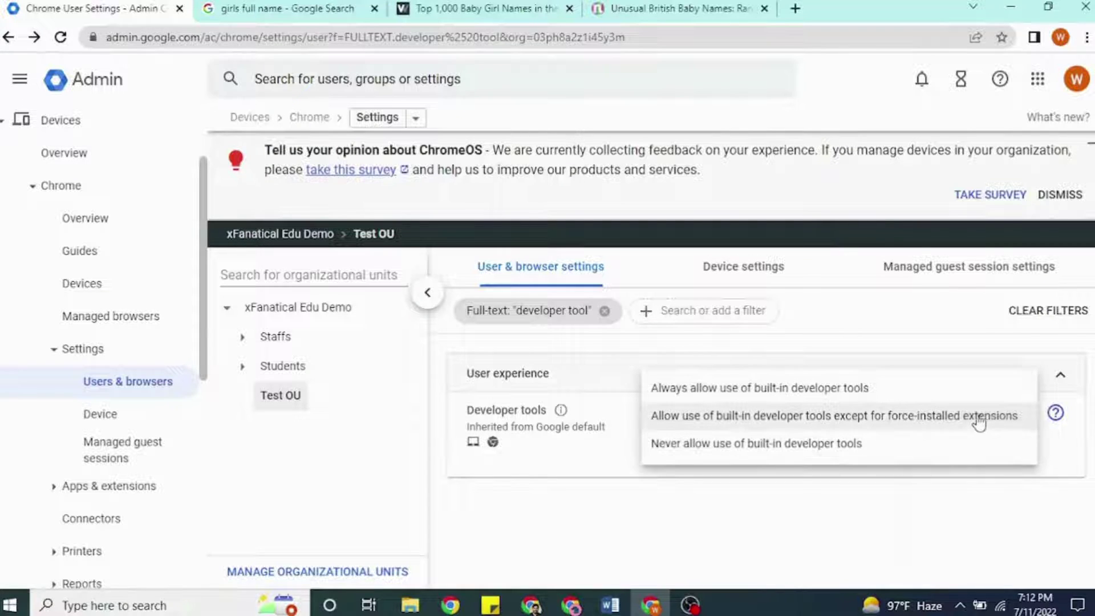
pyautogui.click(753, 444)
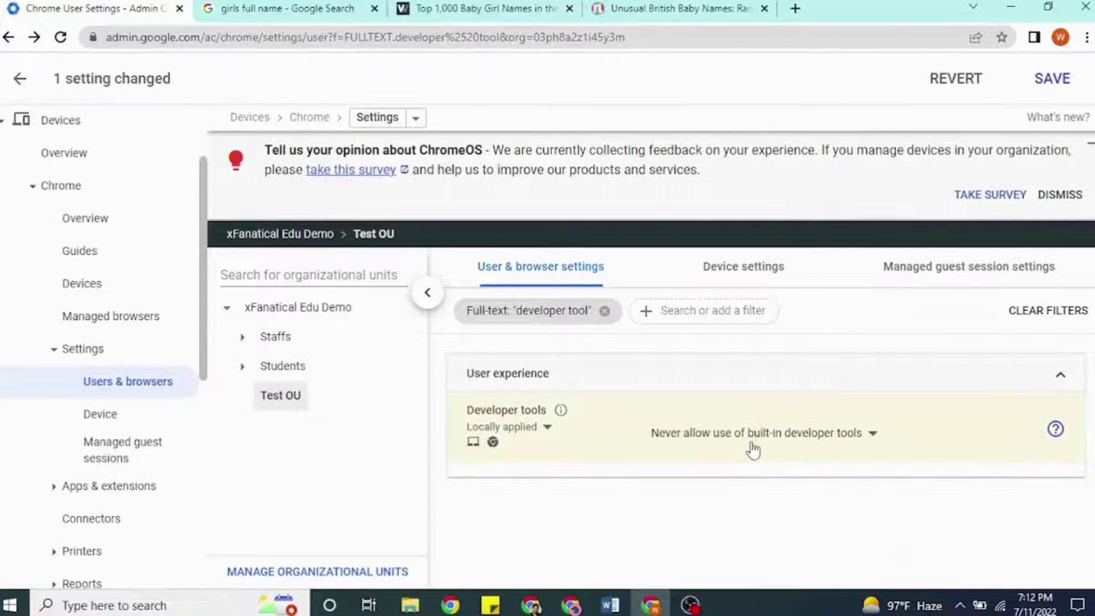
pyautogui.click(585, 313)
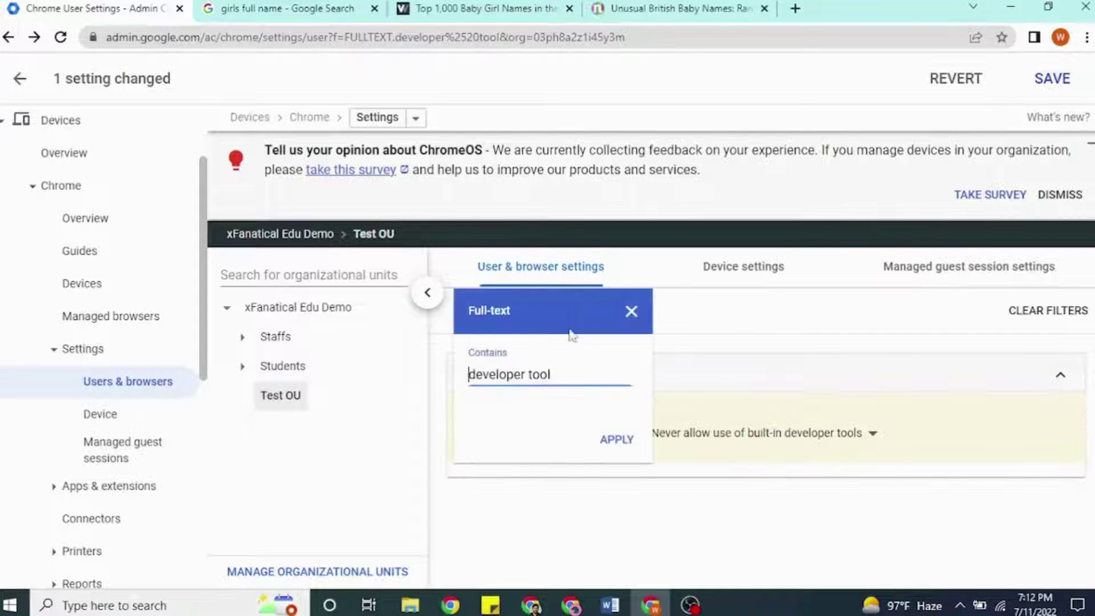
pyautogui.write('url blocking')
pyautogui.press('Return')
# Step: Filter Test OU's browser settings by "incognito" and choose "Disallow incognito mode" for Incognito mode
pyautogui.click(550, 310)
pyautogui.tripleClick(512, 365)
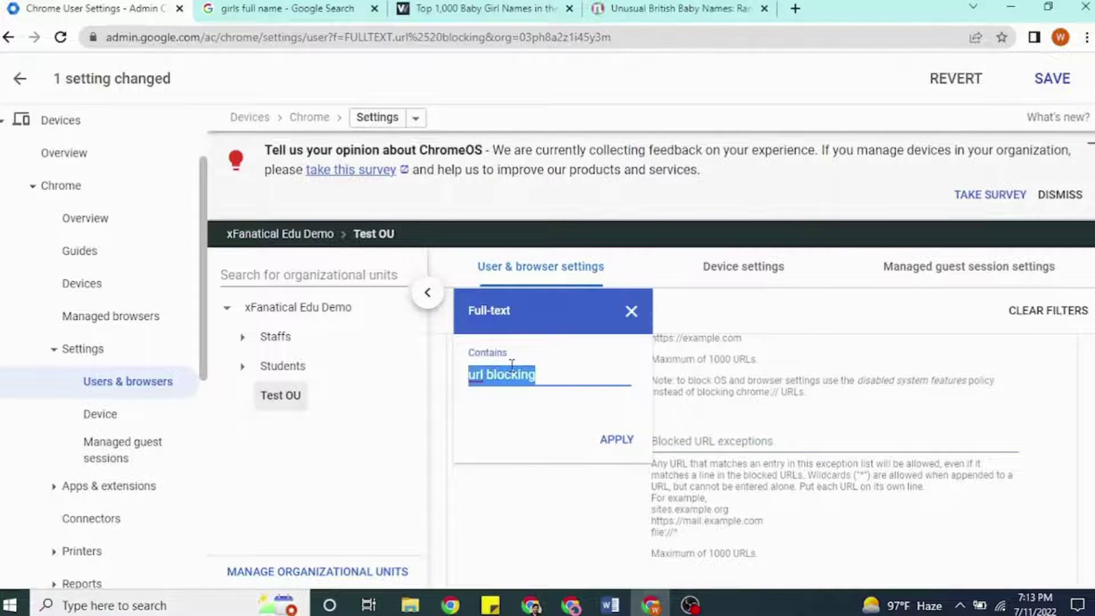
pyautogui.press('BackSpace')
pyautogui.write('inco')
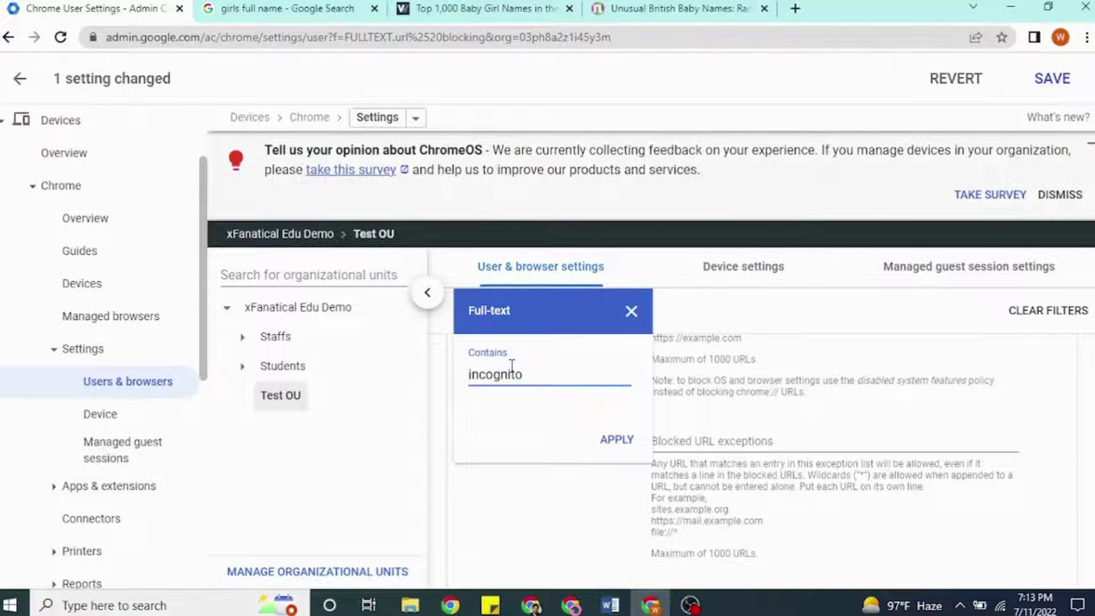
pyautogui.write('gnito')
pyautogui.press('Return')
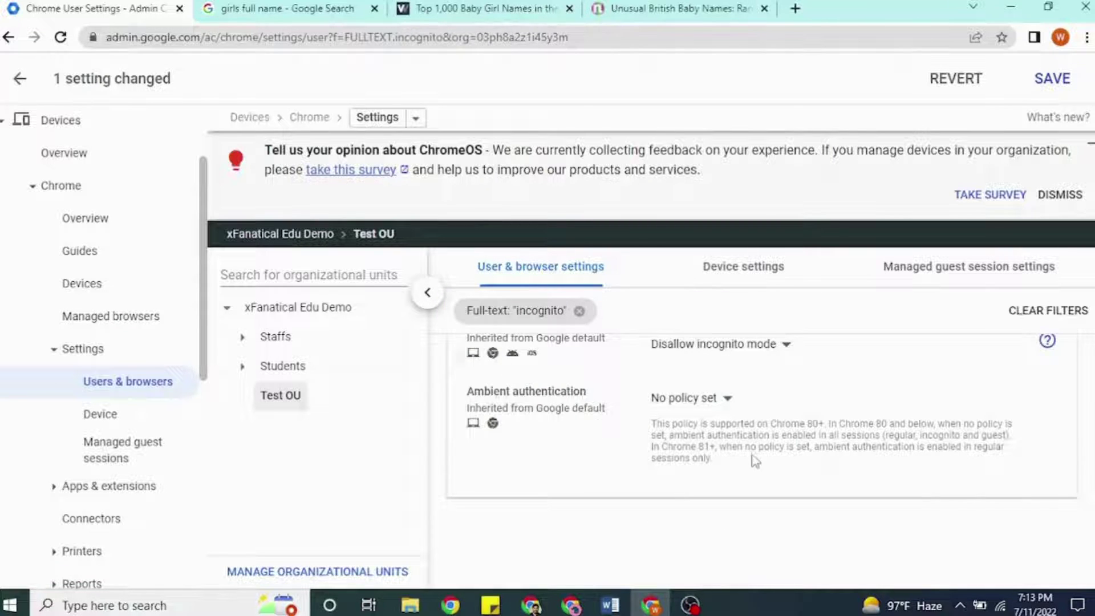
pyautogui.scroll(2, 529, 388)
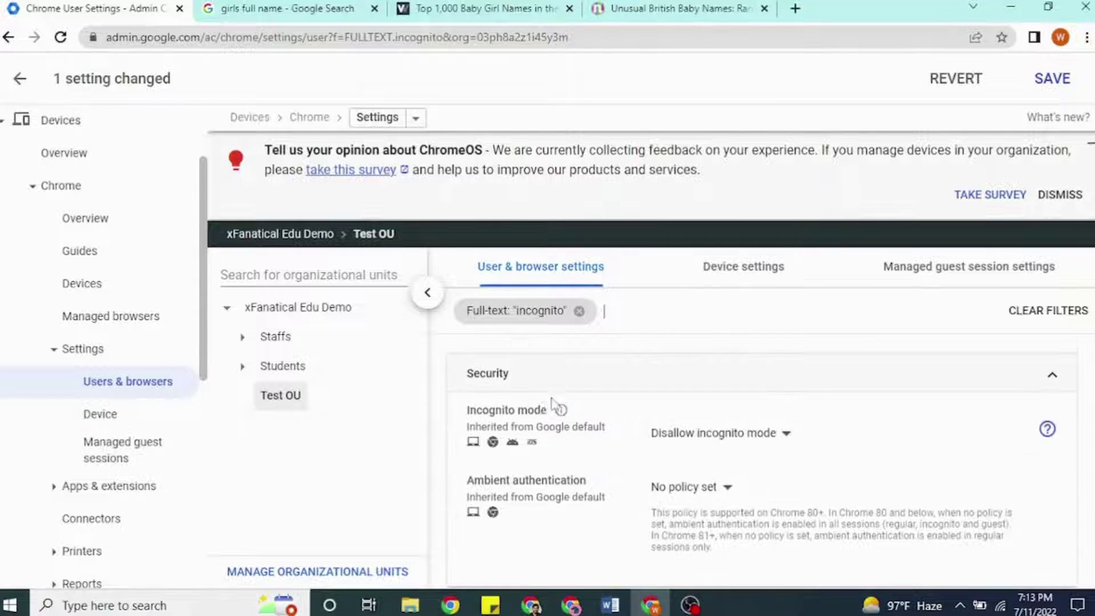
pyautogui.click(776, 437)
pyautogui.click(693, 440)
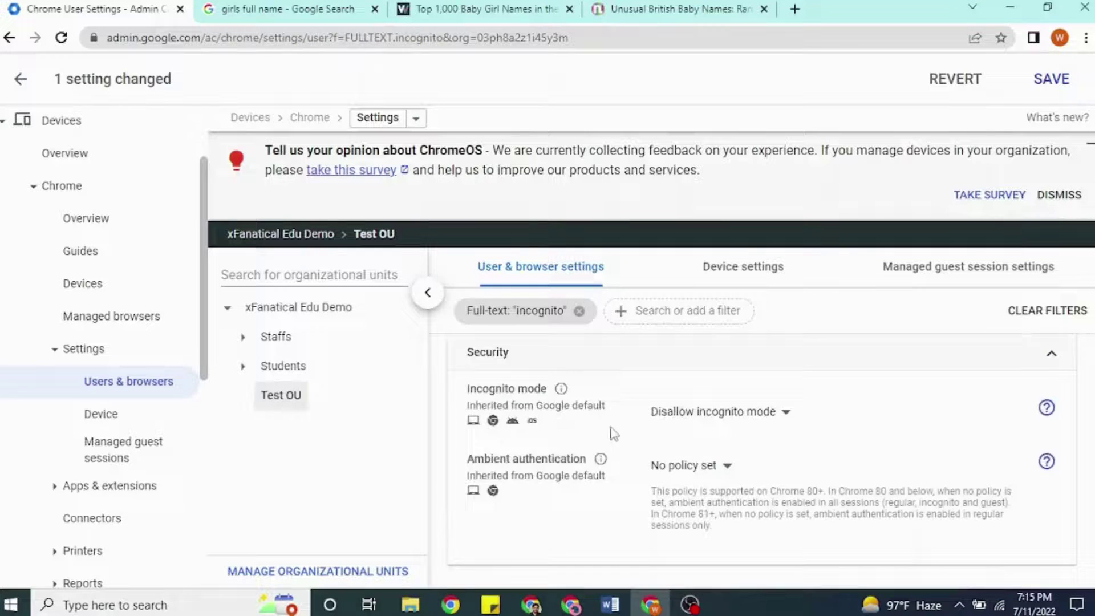
# Step: Change the full-text filter on Test OU's browser settings from "incognito" to "url blocking"
pyautogui.scroll(1, 611, 435)
pyautogui.click(534, 313)
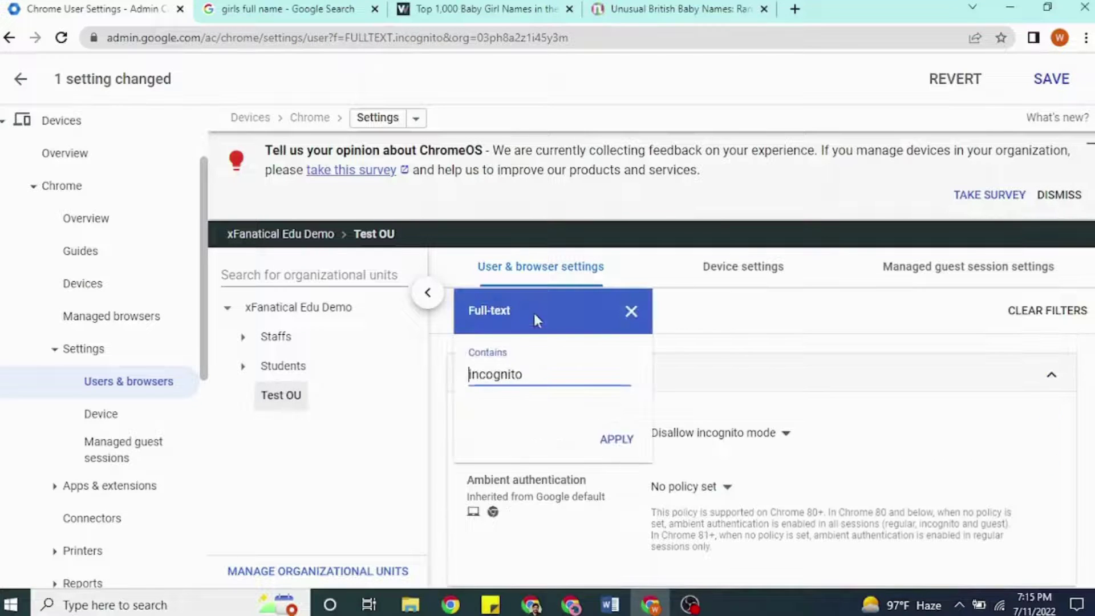
pyautogui.doubleClick(524, 372)
pyautogui.write('url blocking')
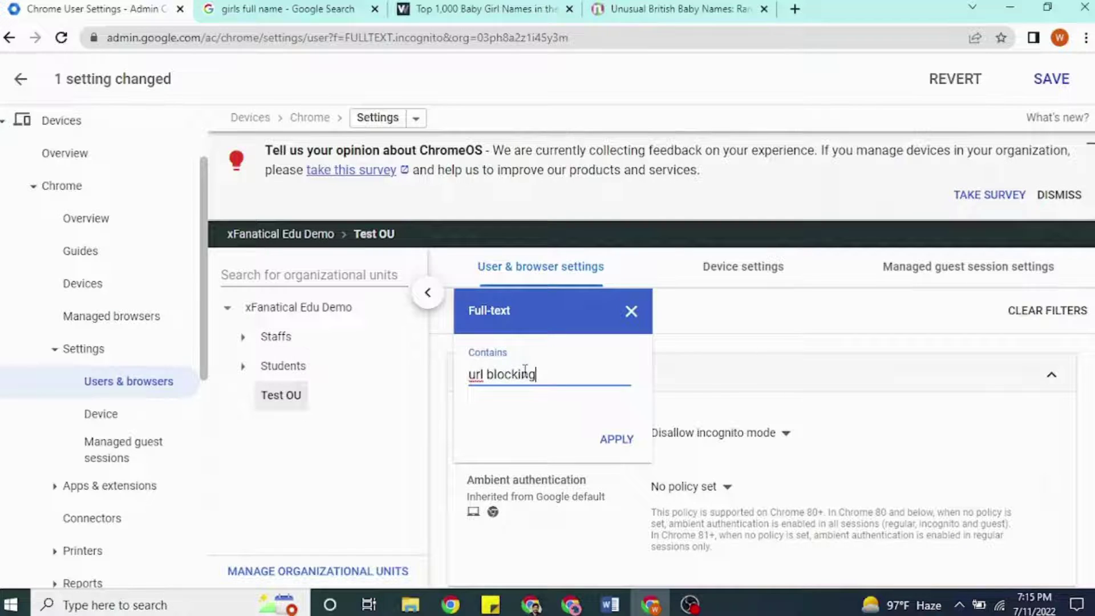
pyautogui.press('Return')
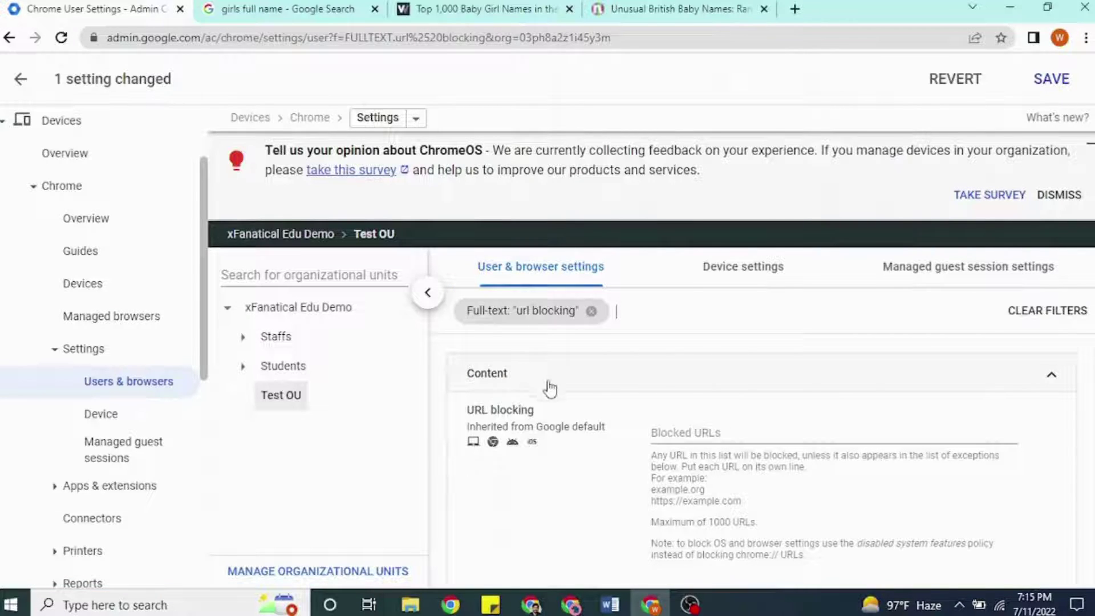
# Step: Add denali.xfanatical.com to Test OU's Blocked URL exceptions
pyautogui.scroll(-4, 627, 496)
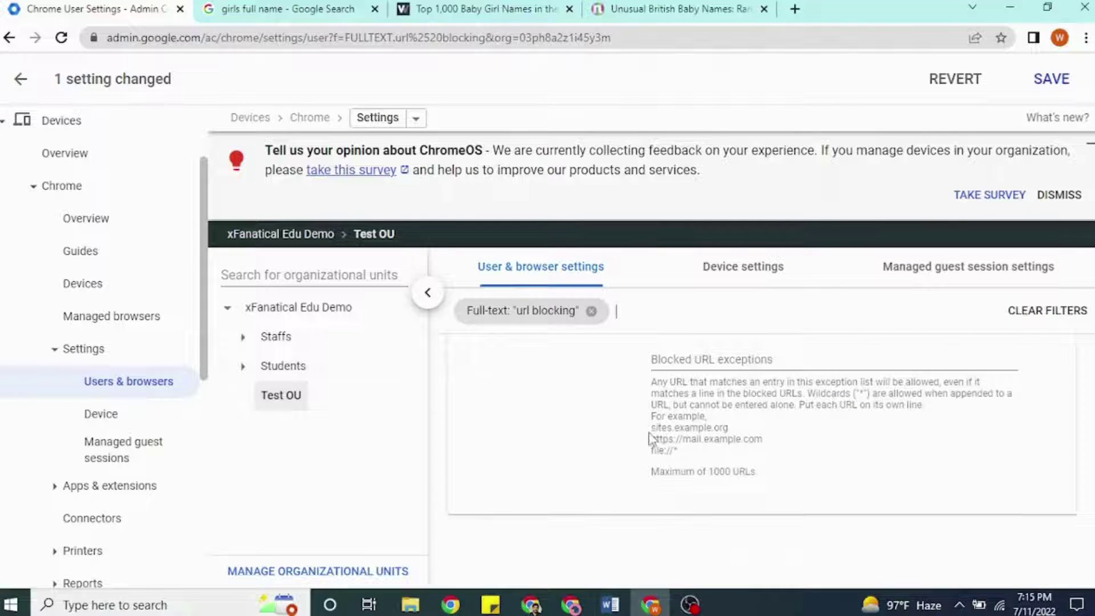
pyautogui.scroll(1, 656, 442)
pyautogui.click(660, 448)
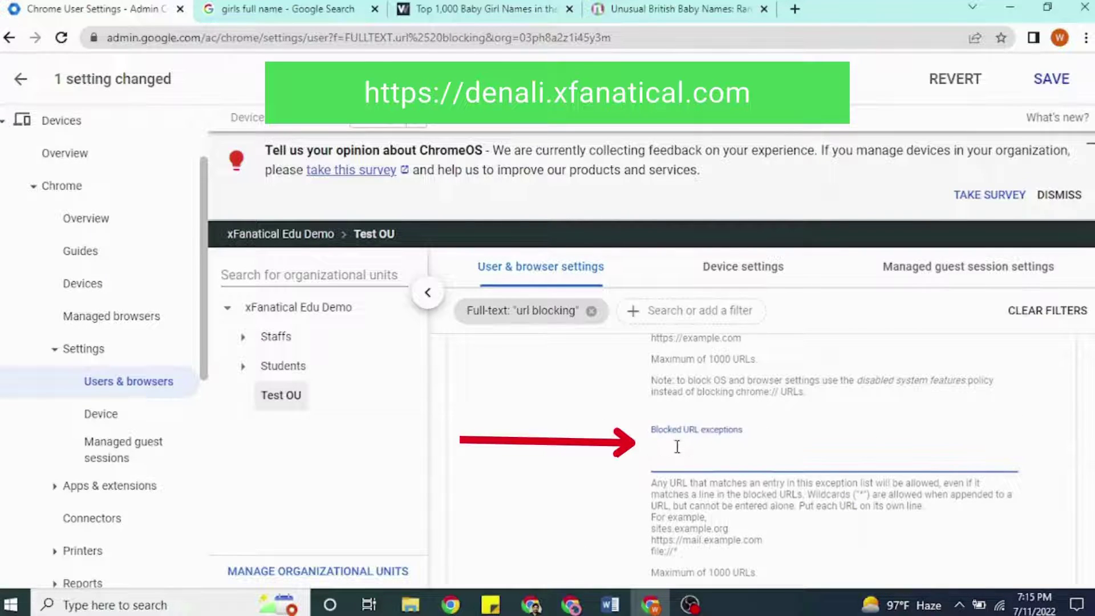
pyautogui.write('denali.xfanatical.com')
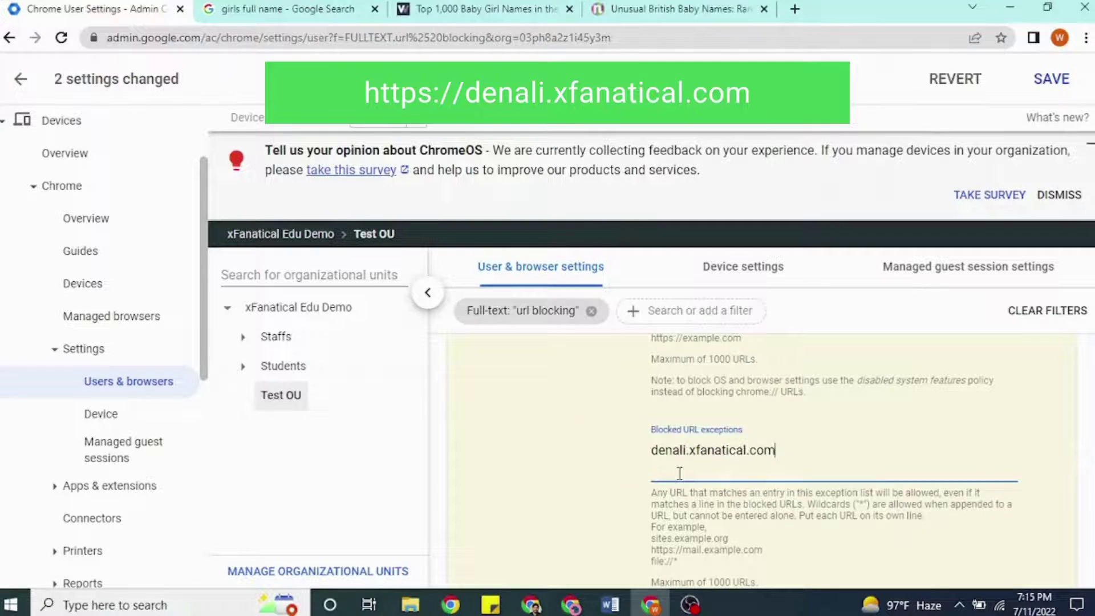
pyautogui.scroll(-2, 576, 472)
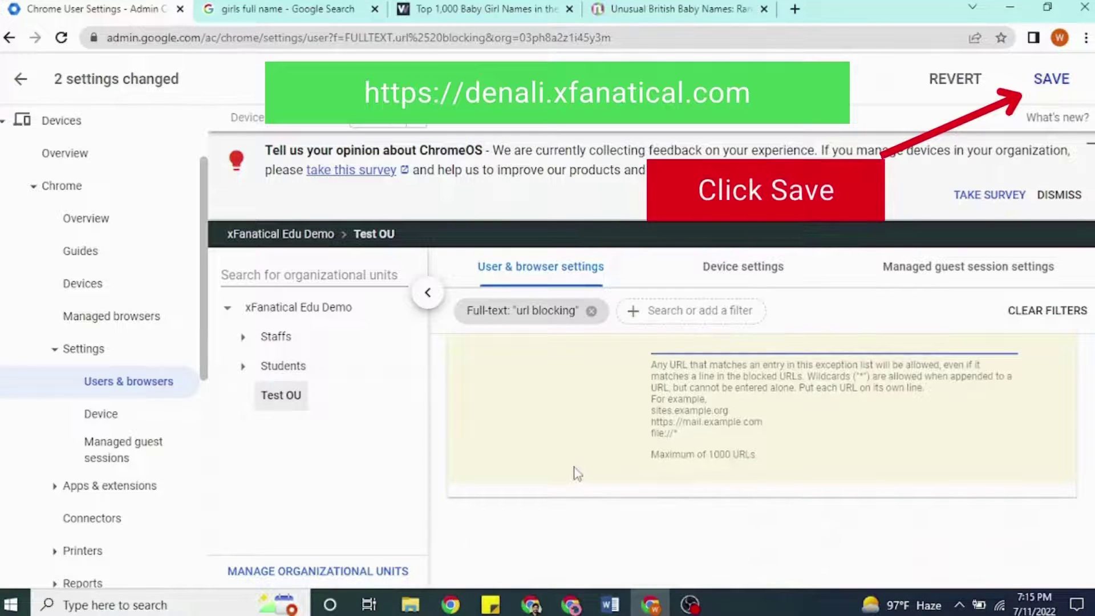
pyautogui.scroll(4, 576, 473)
pyautogui.scroll(1, 577, 469)
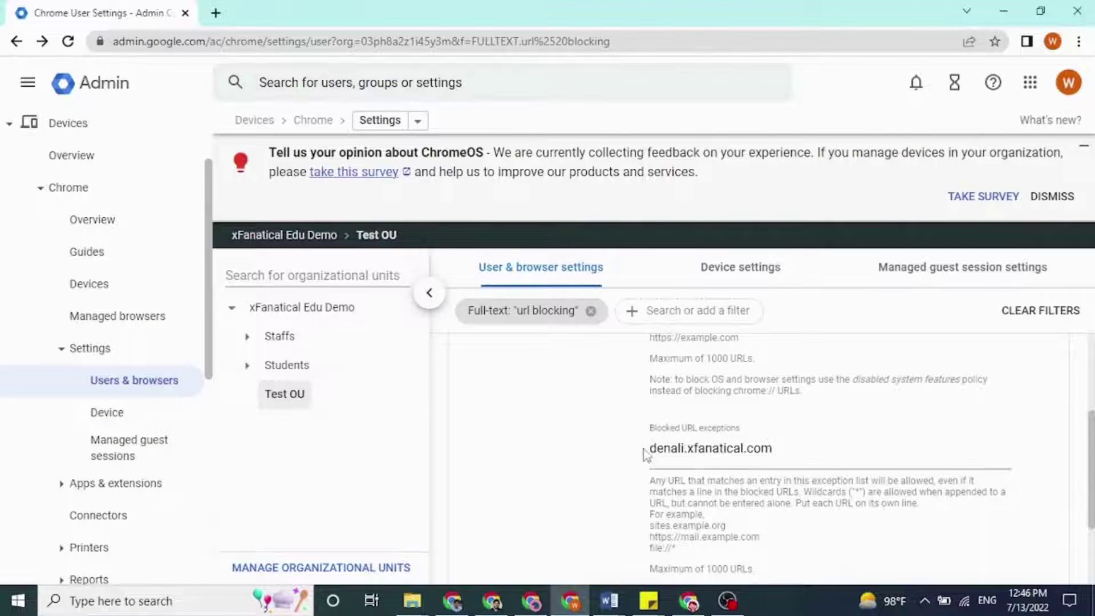
# Step: Copy the URL from Blocked URL exceptions and load it in a new tab of the student test account's Chrome browser
pyautogui.tripleClick(753, 448)
pyautogui.hotkey('ctrl', 'c')
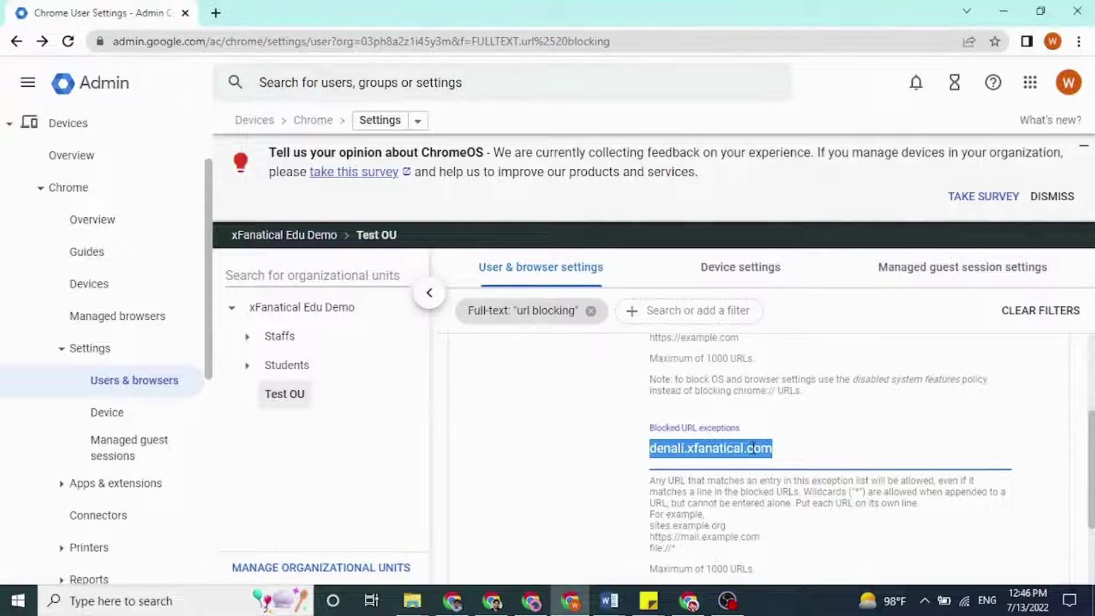
pyautogui.click(688, 601)
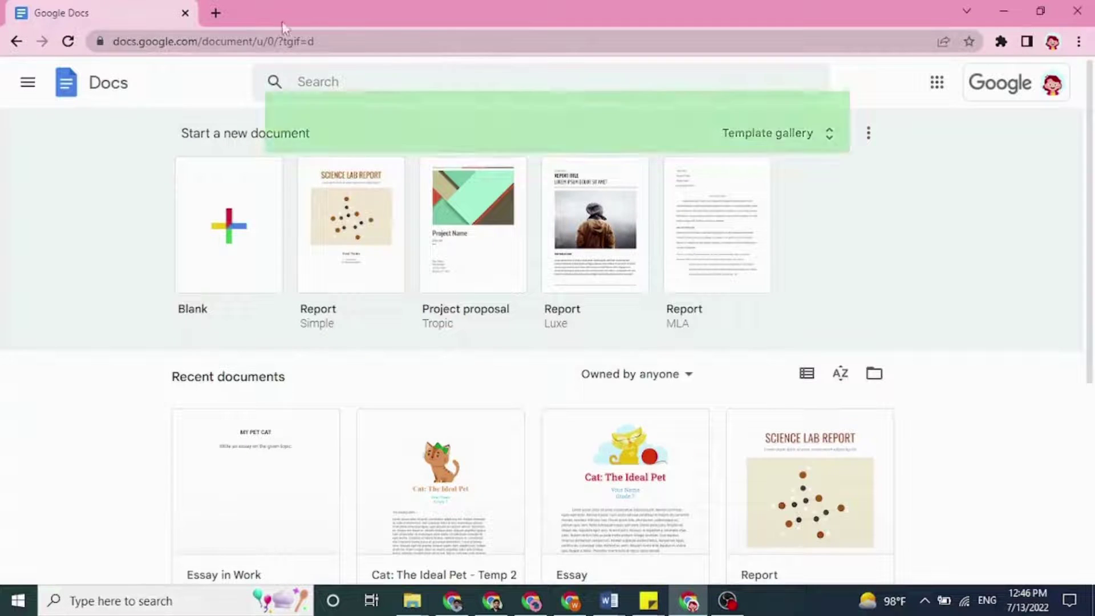
pyautogui.click(216, 12)
pyautogui.hotkey('ctrl', 'v')
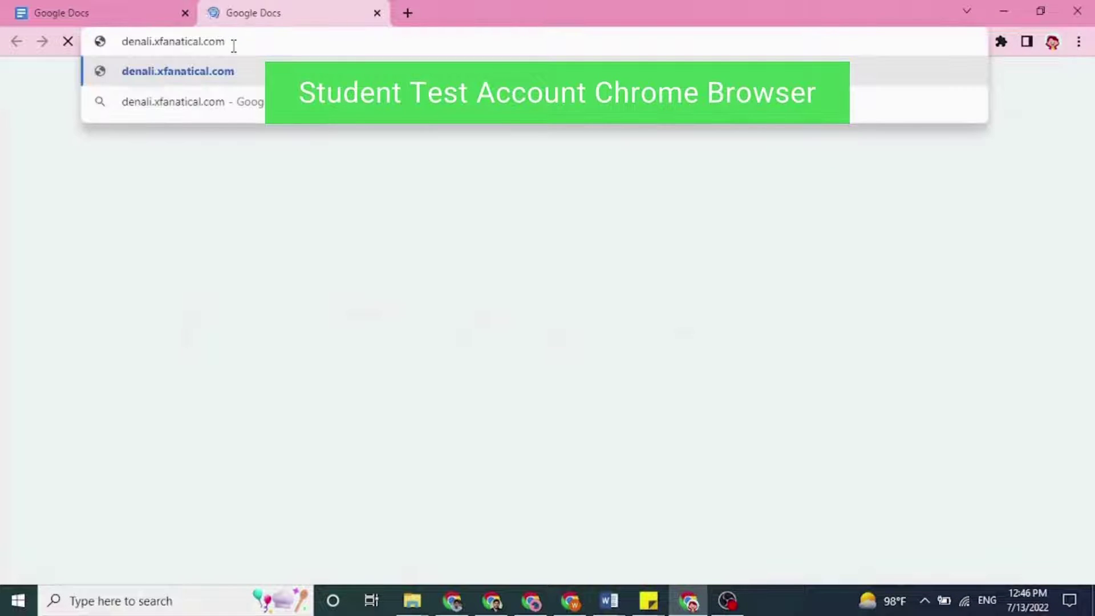
pyautogui.press('Return')
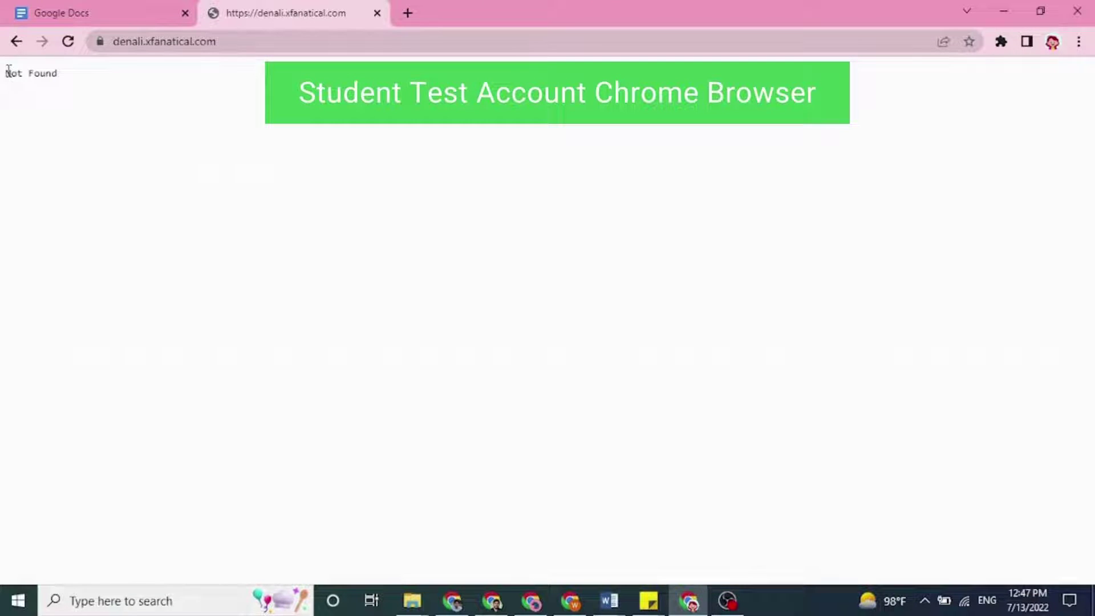
pyautogui.moveTo(9, 69); pyautogui.dragTo(76, 74)
pyautogui.click(76, 73)
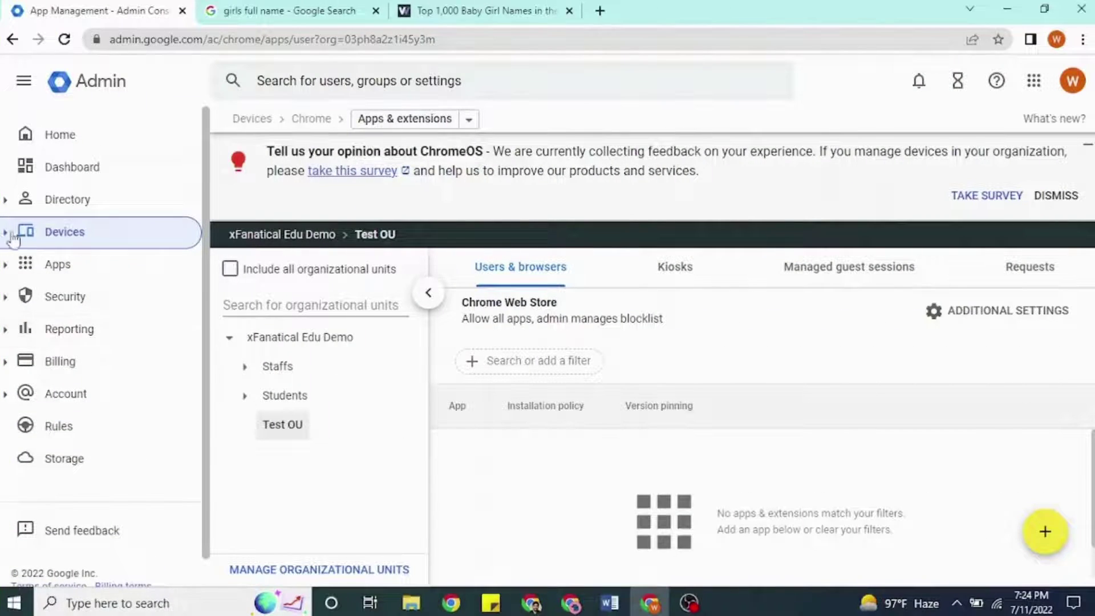
# Step: Expand the Chrome device management navigation down to the Apps & extensions pages in Google Admin
pyautogui.click(7, 238)
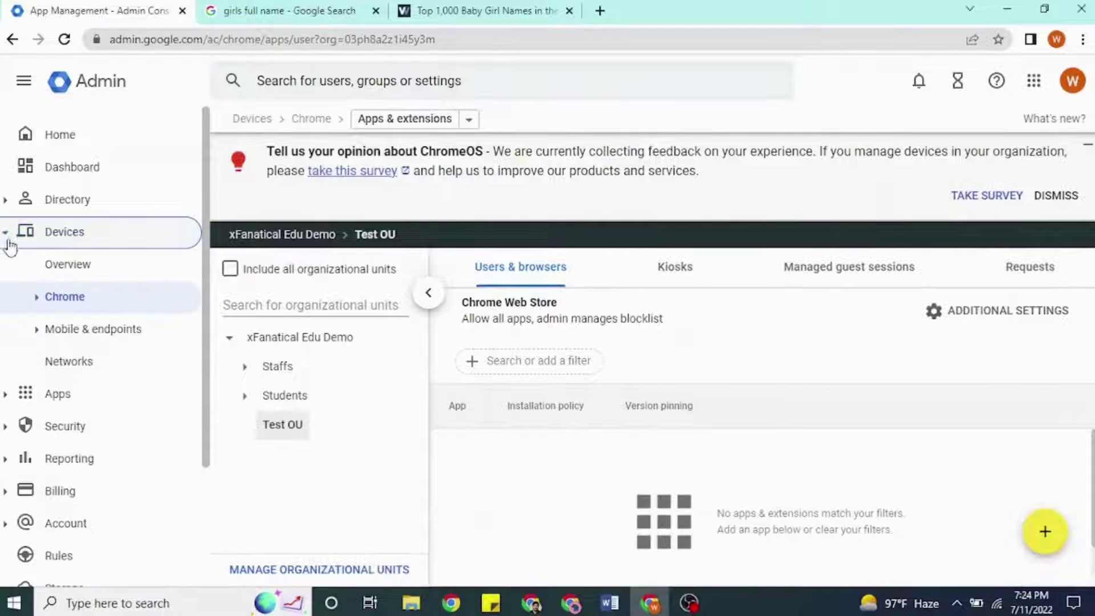
pyautogui.click(36, 298)
pyautogui.scroll(-4, 35, 302)
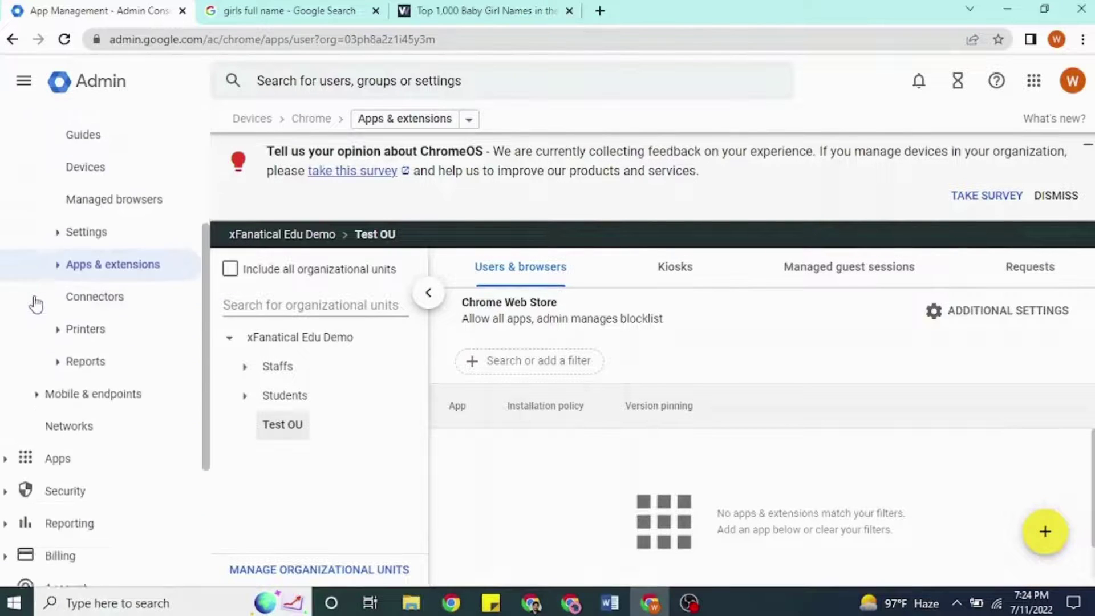
pyautogui.click(59, 258)
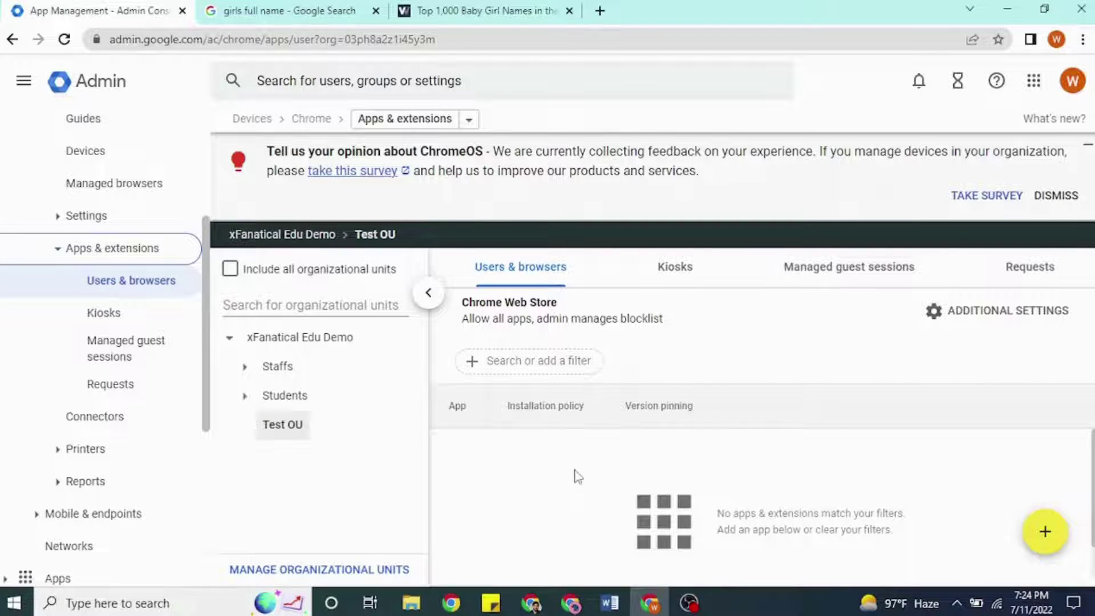
# Step: Find the Safe Doc extension in the Chrome Web Store by searching "safe doc" and add it to Test OU's users and browsers
pyautogui.moveTo(1045, 532)
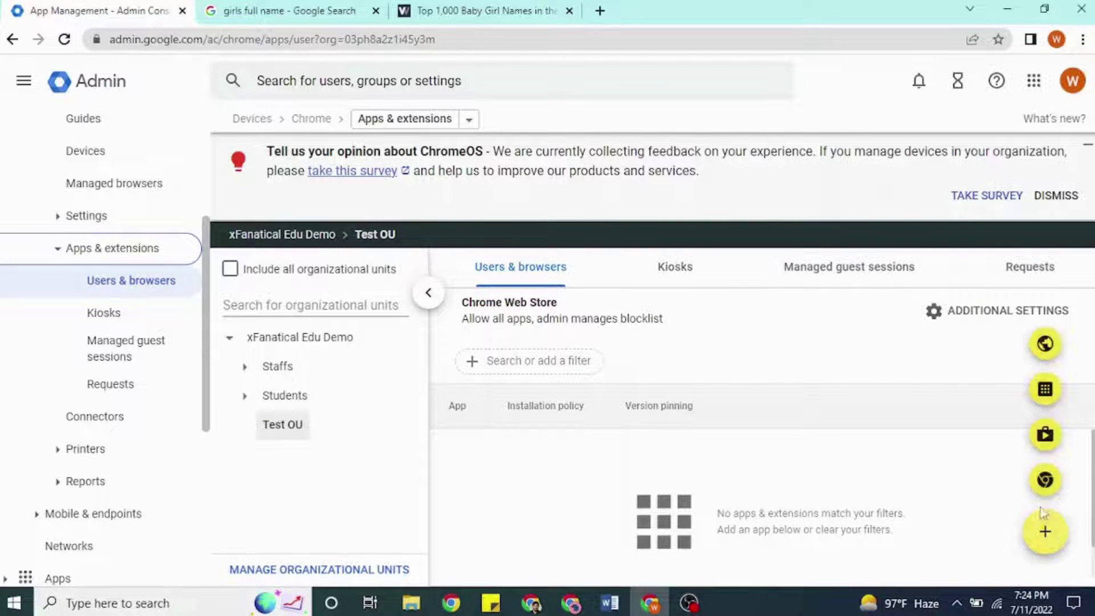
pyautogui.click(1045, 482)
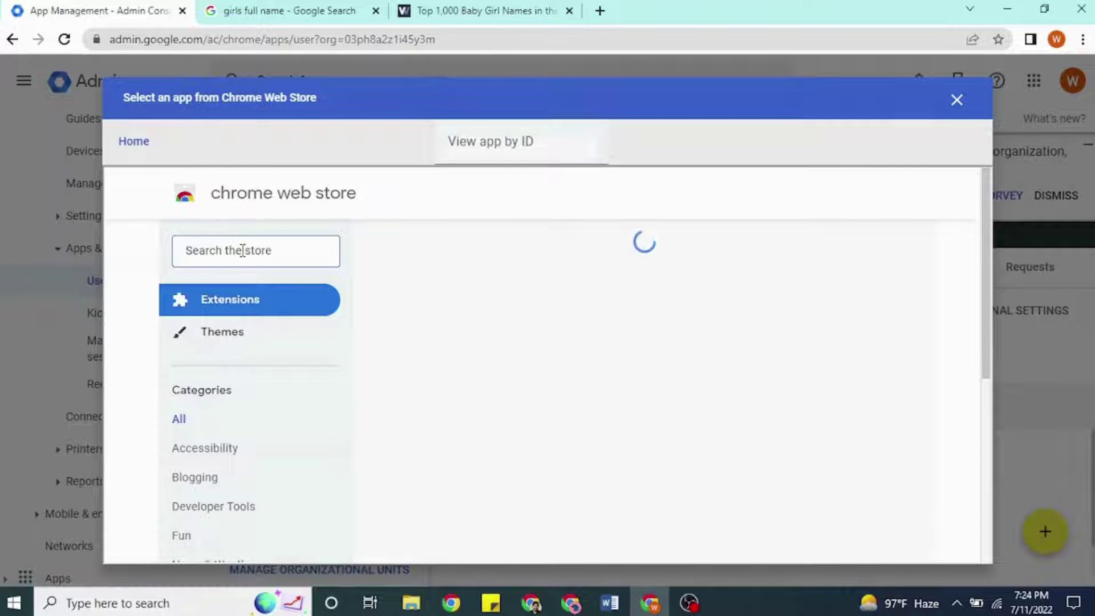
pyautogui.click(243, 251)
pyautogui.write('safe doc')
pyautogui.press('Return')
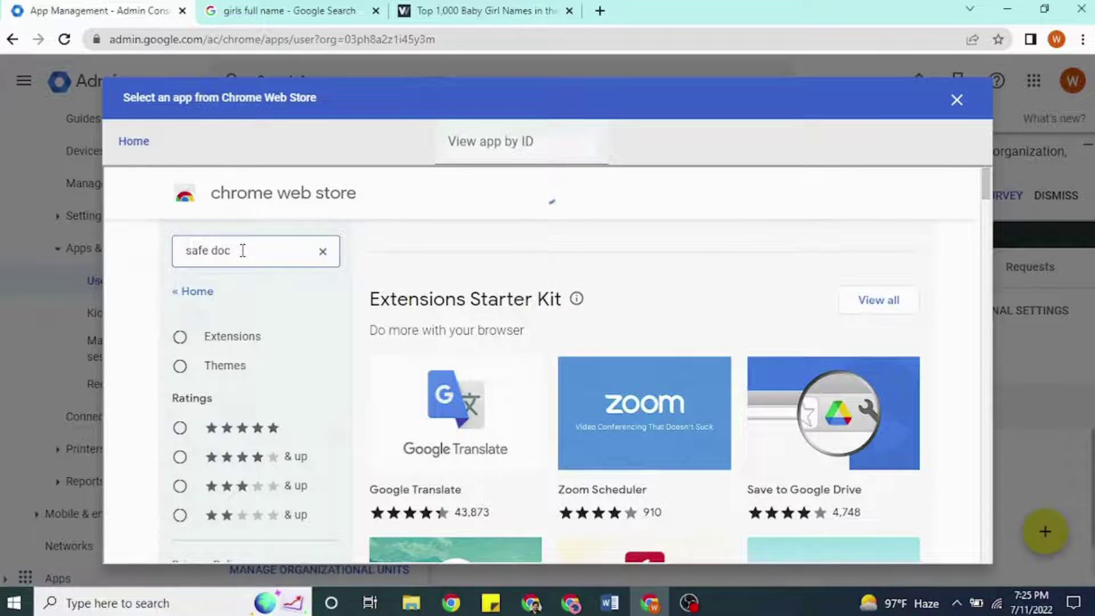
pyautogui.click(529, 371)
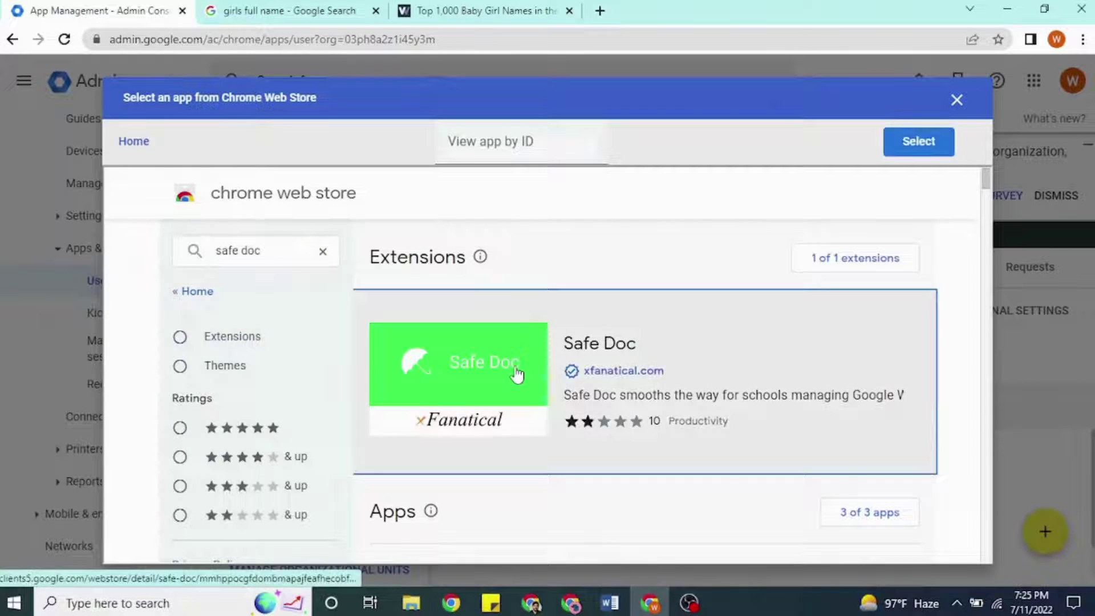
pyautogui.click(915, 147)
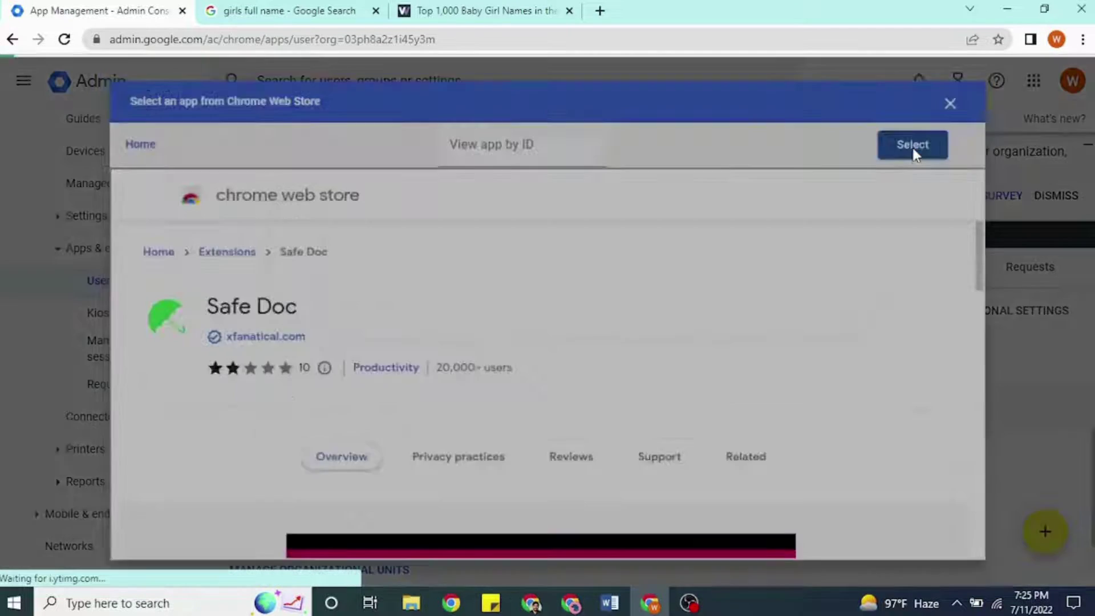
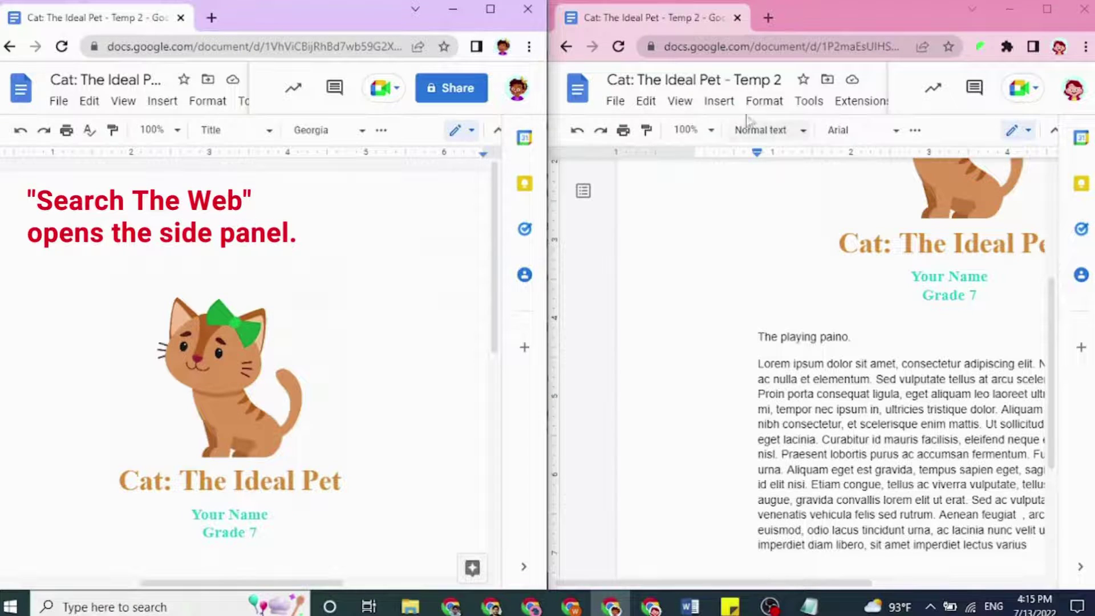
# Step: Examine the image insertion sources in the student's "Cat: The Ideal Pet - Temp 2" document that runs Safe Doc
pyautogui.click(726, 103)
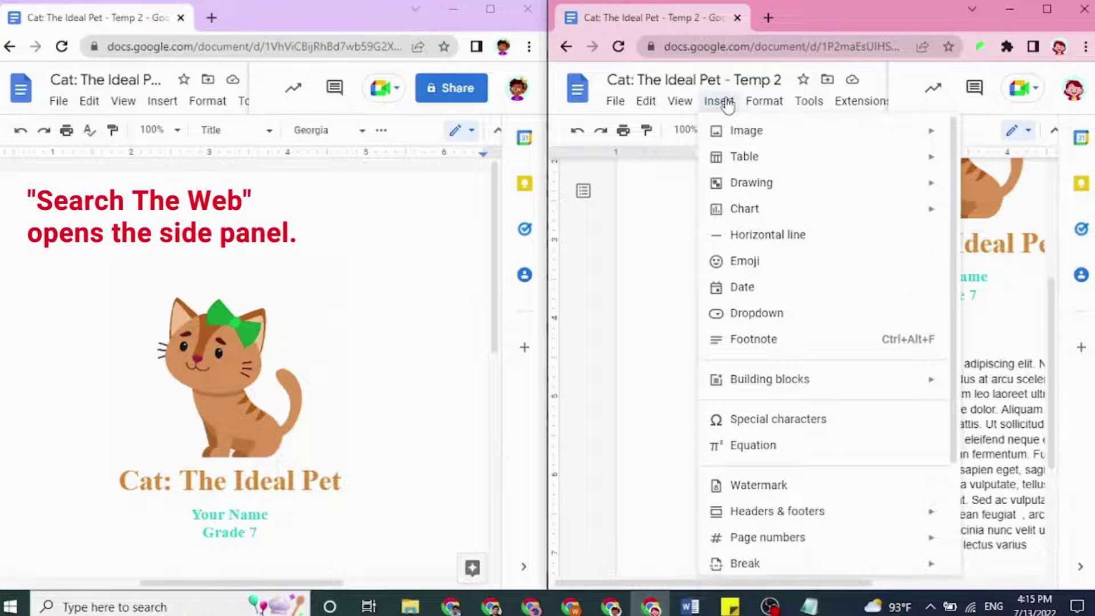
pyautogui.moveTo(738, 135)
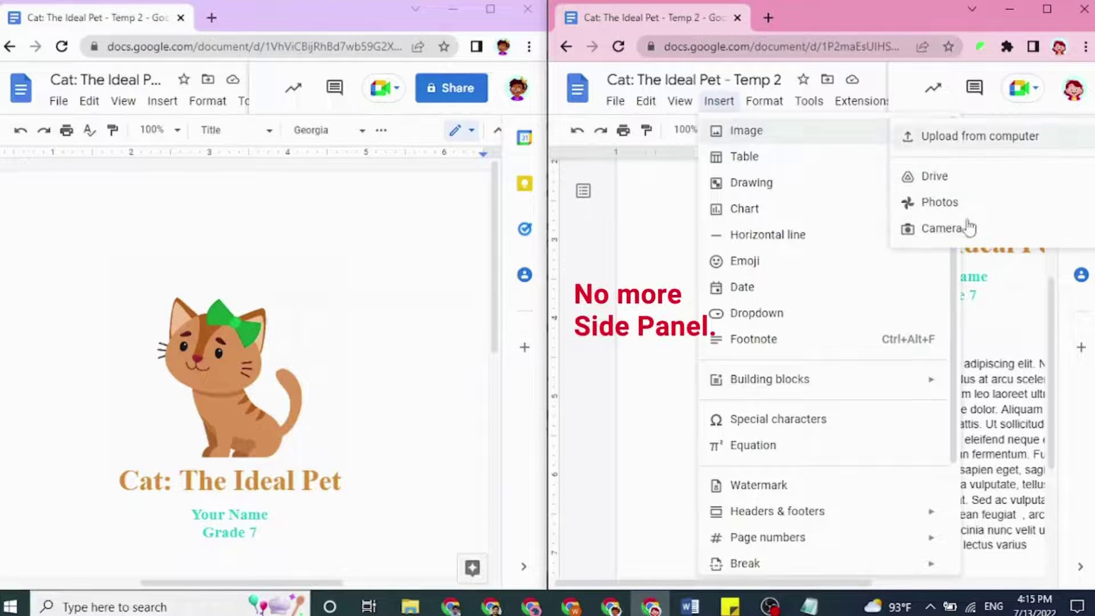
pyautogui.press('Escape')
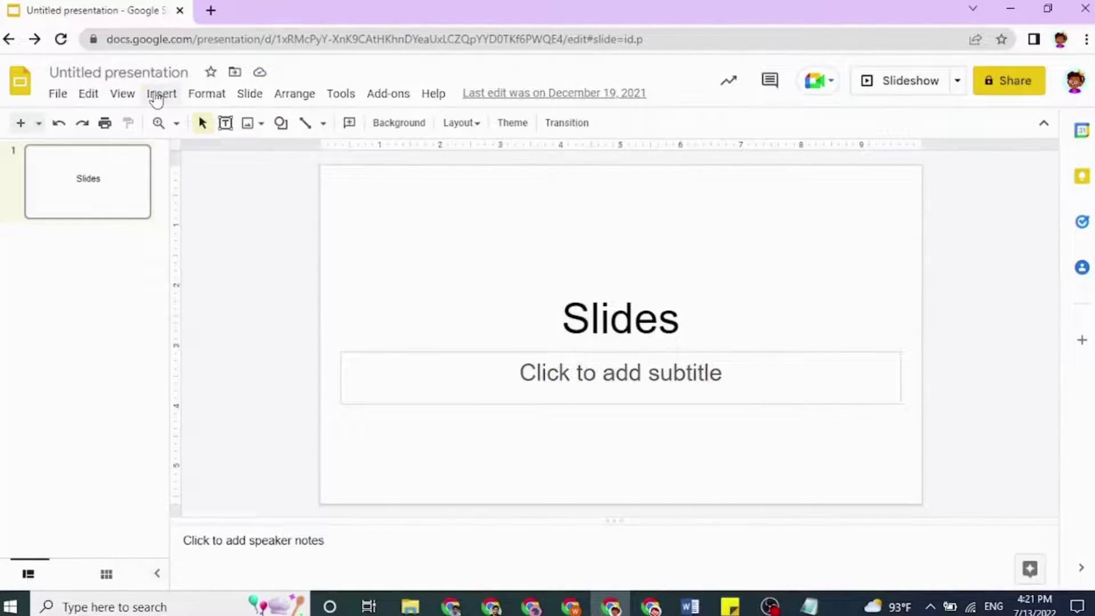
# Step: Search YouTube for "football" in the Insert video dialog of the presentation without Safe Doc, and cancel the insertion
pyautogui.click(162, 93)
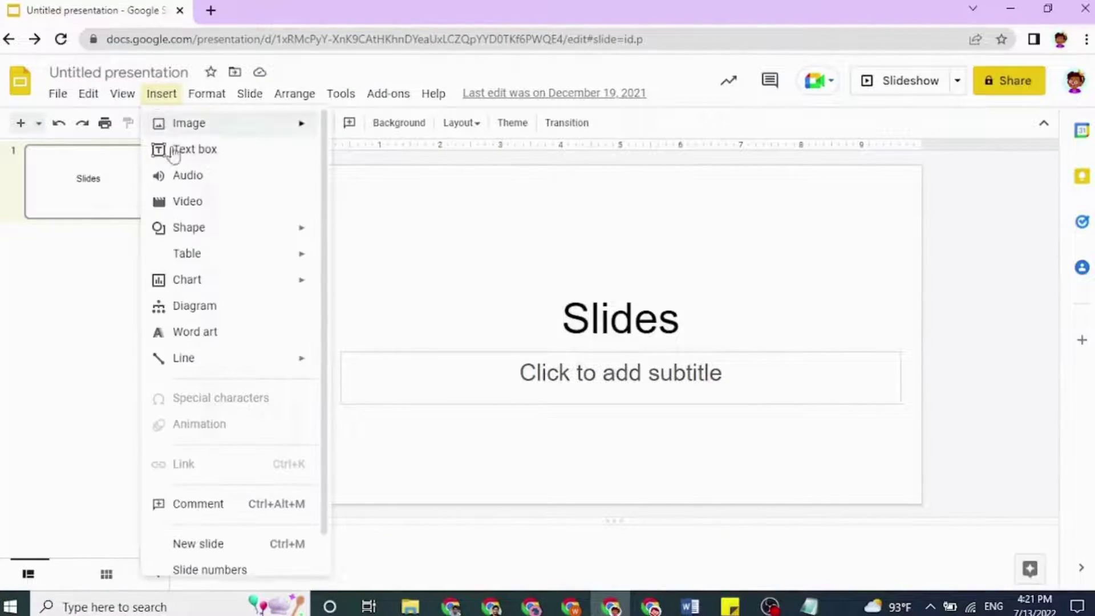
pyautogui.click(187, 203)
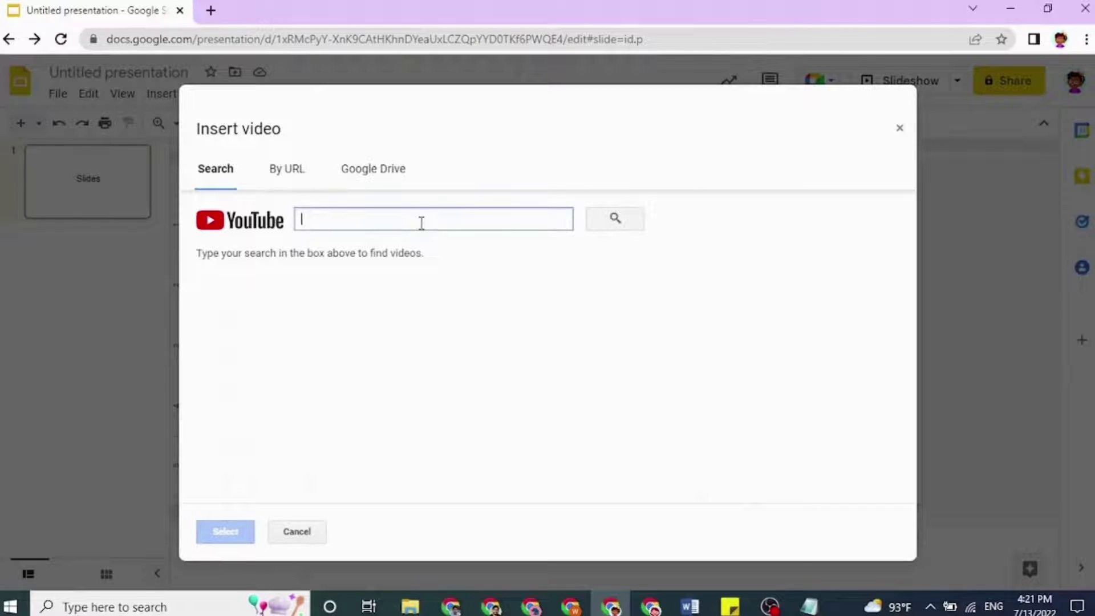
pyautogui.write('football')
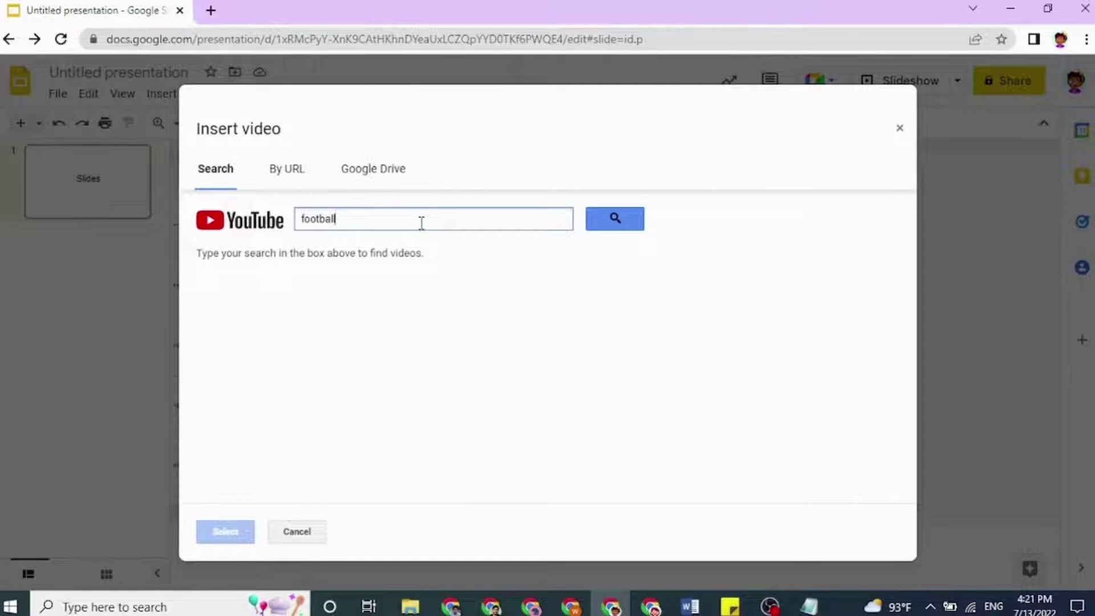
pyautogui.click(627, 220)
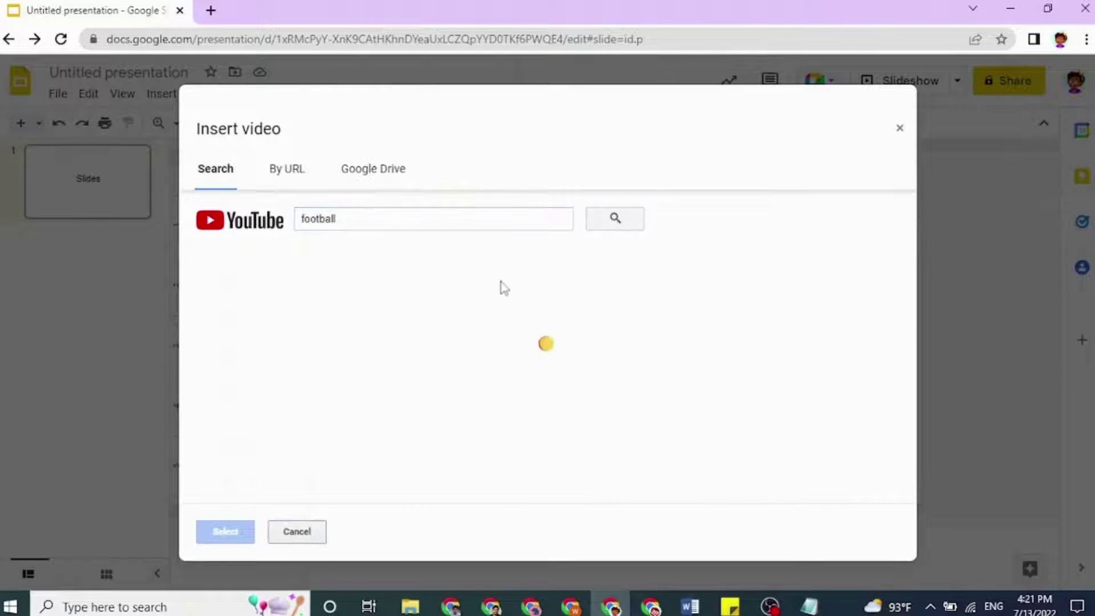
pyautogui.click(296, 531)
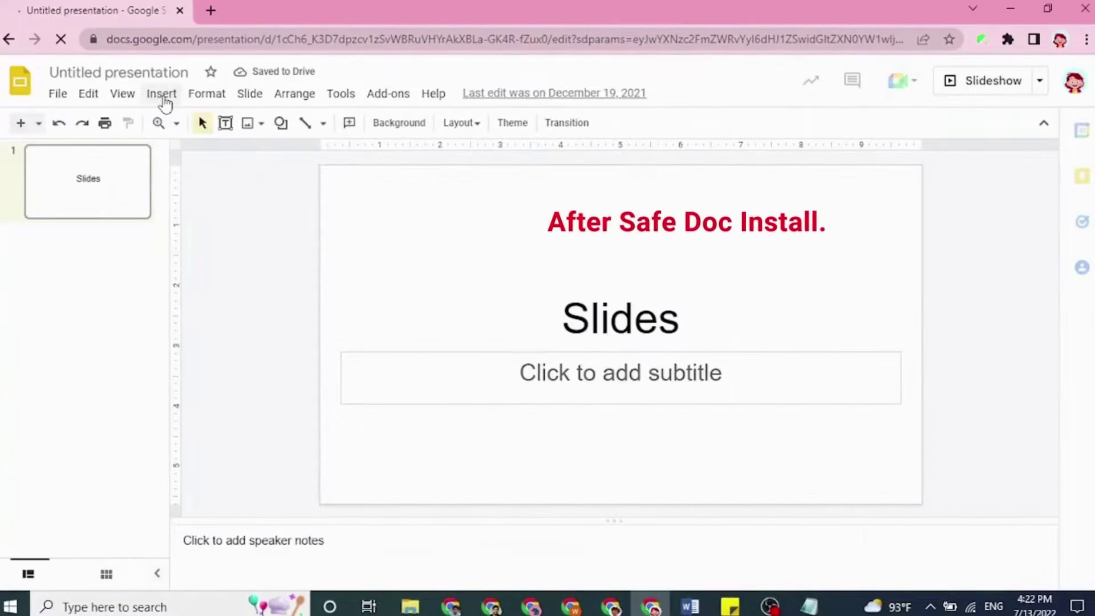
# Step: Examine the video insertion sources in the untitled presentation running Safe Doc, and close the dialog
pyautogui.click(163, 96)
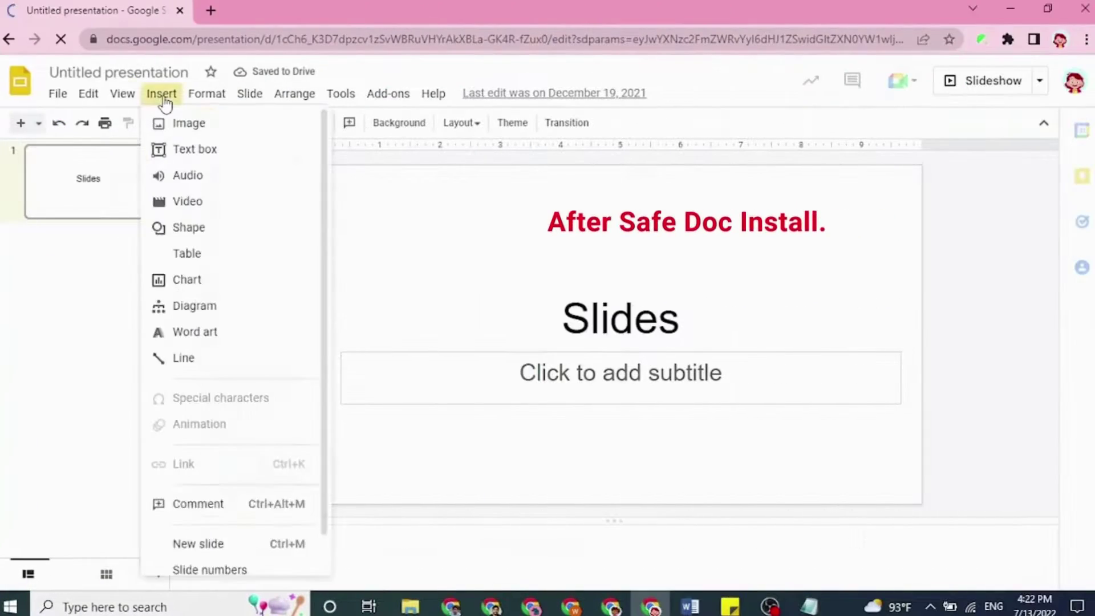
pyautogui.click(190, 209)
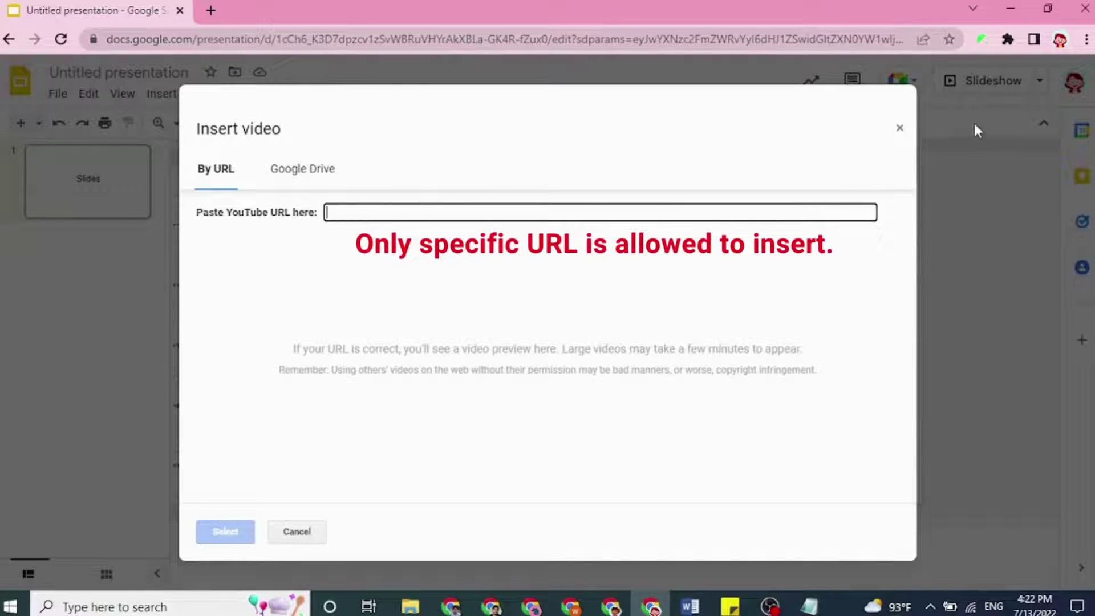
pyautogui.click(899, 129)
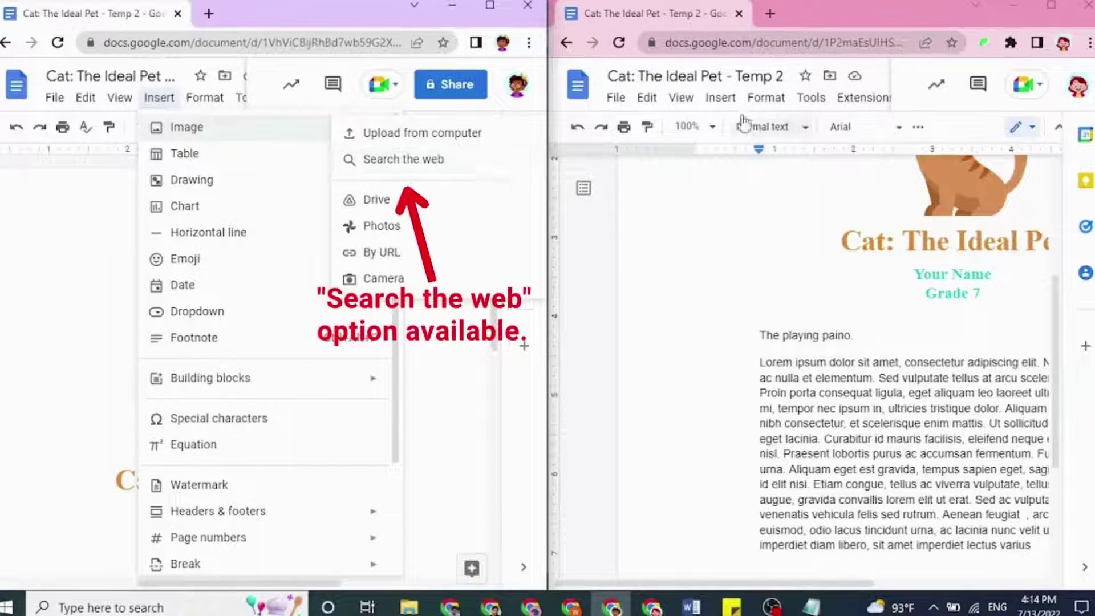
# Step: Examine the image insertion sources in the "Cat: The Ideal Pet - Temp 2" document that runs Safe Doc
pyautogui.click(724, 99)
pyautogui.moveTo(742, 130)
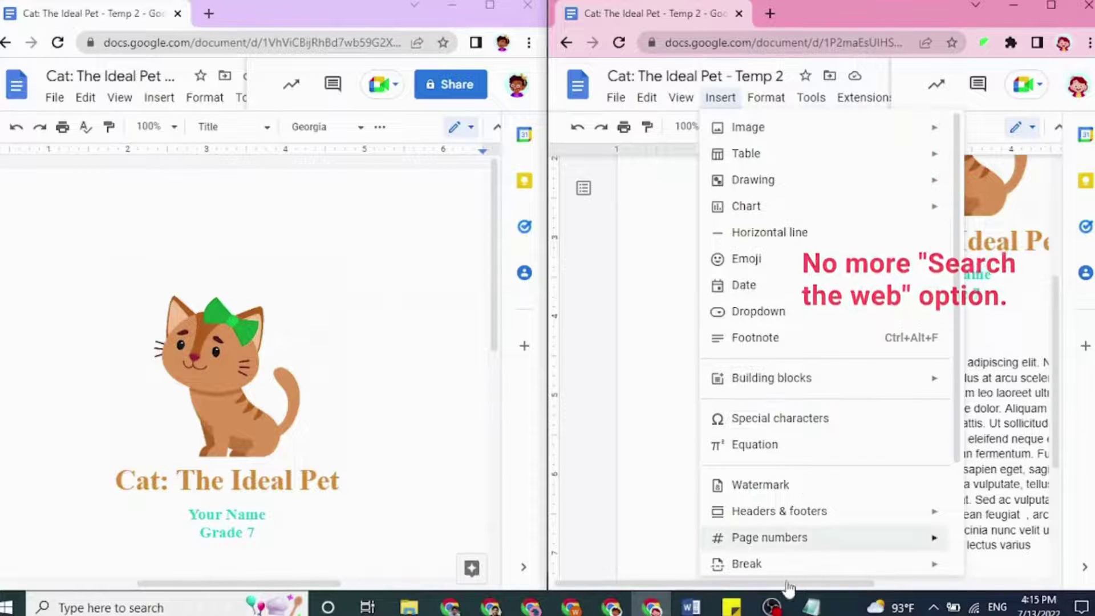
pyautogui.click(544, 539)
# Step: Search the web for "youtube" images from the document without Safe Doc, and close the image search
pyautogui.click(163, 103)
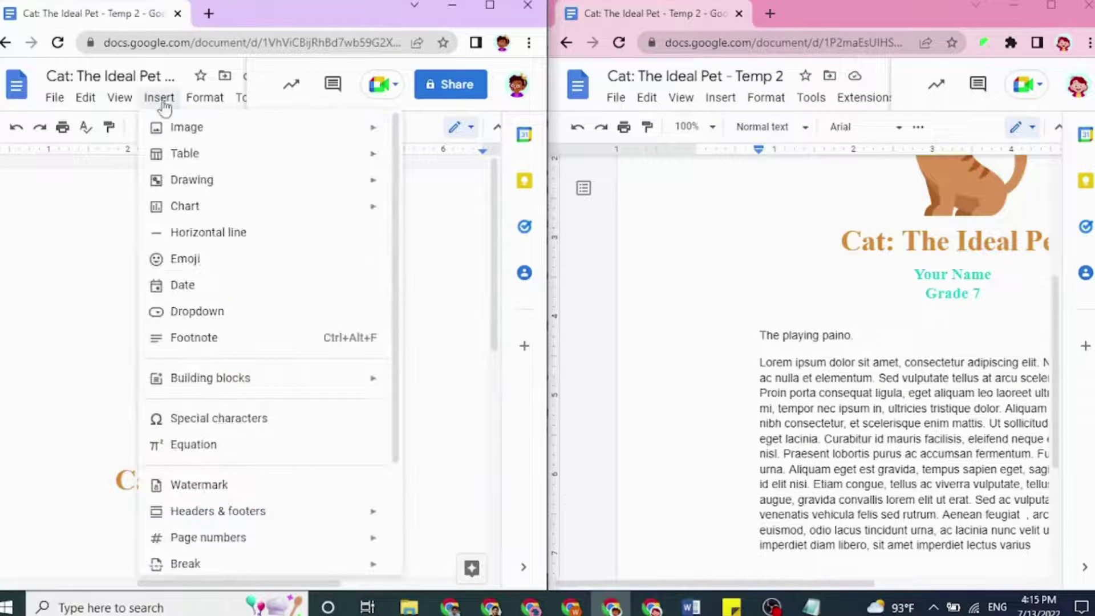
pyautogui.moveTo(319, 130)
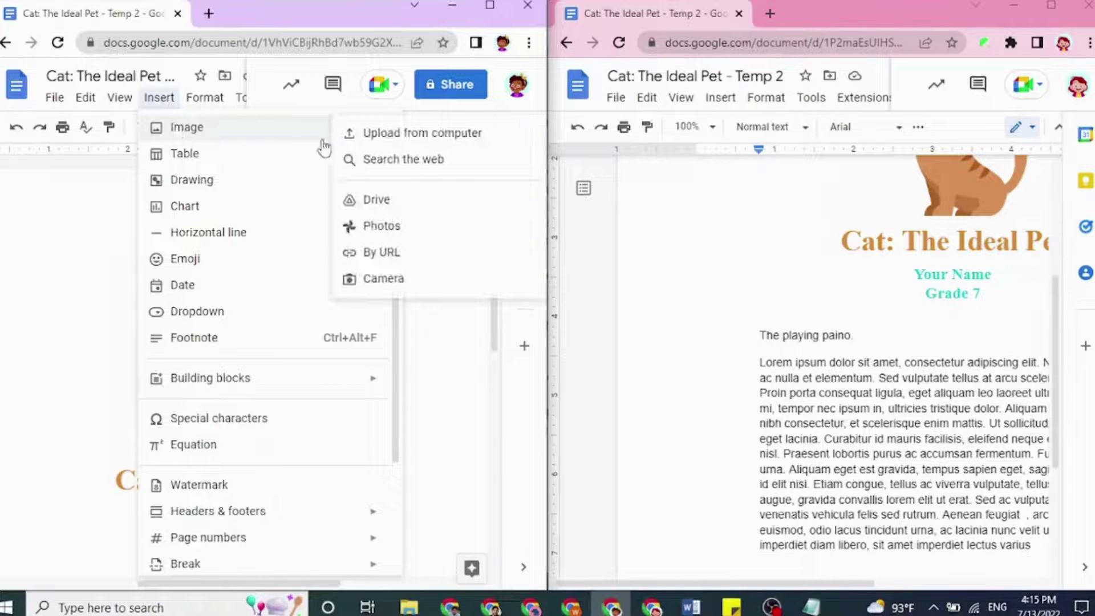
pyautogui.click(399, 167)
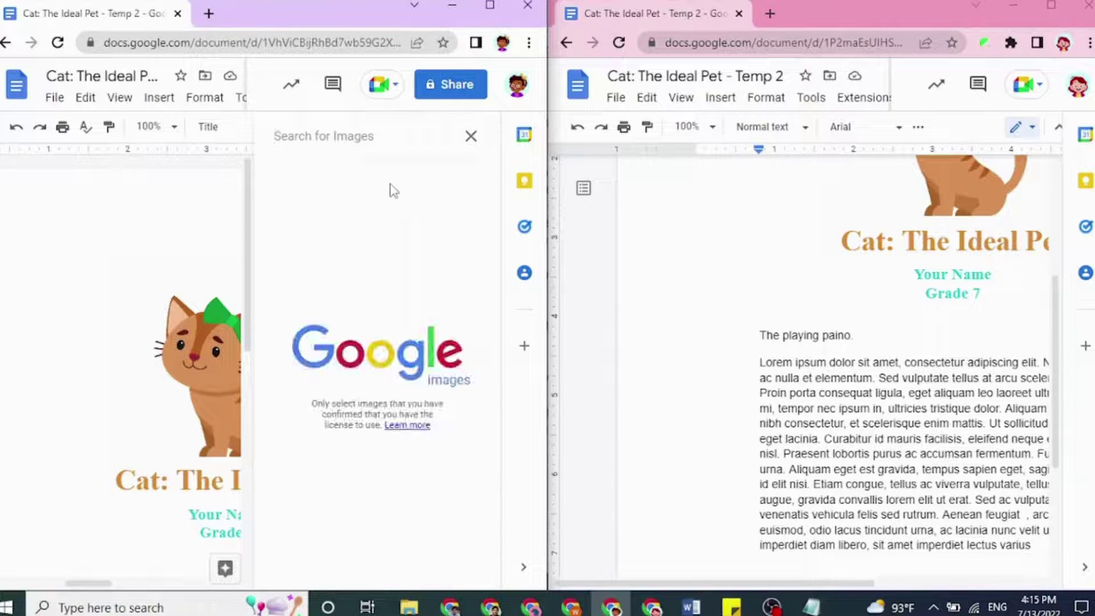
pyautogui.click(350, 132)
pyautogui.write('youtube')
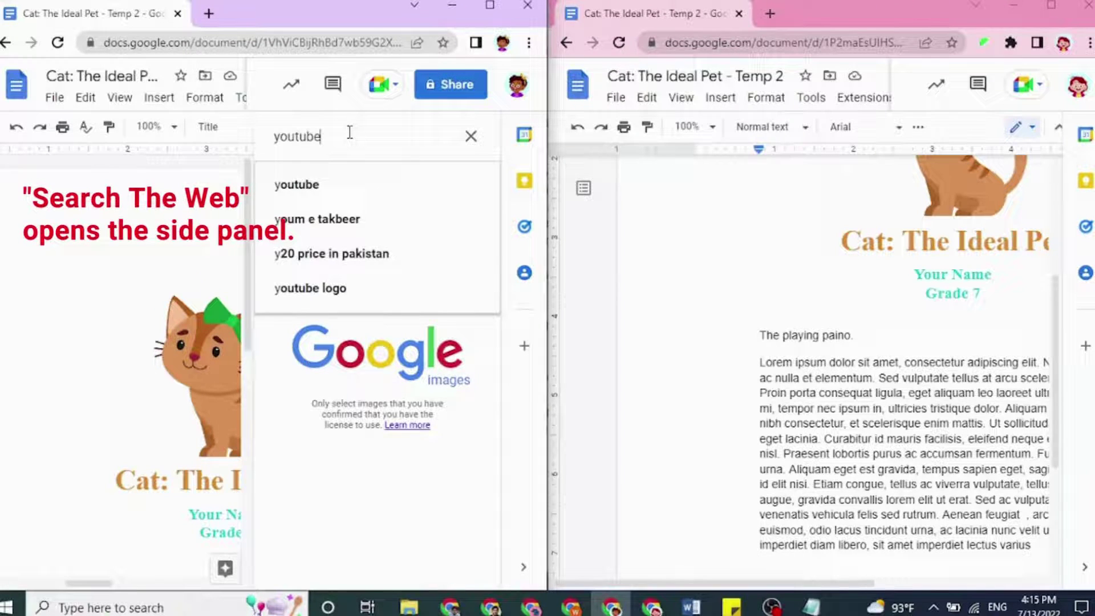
pyautogui.press('Return')
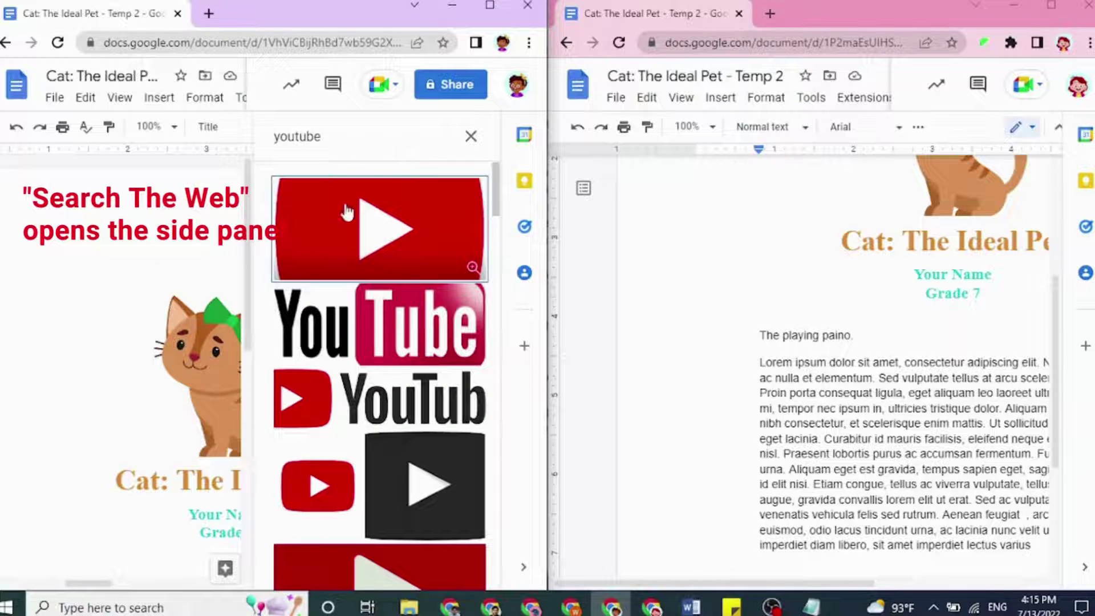
pyautogui.click(471, 137)
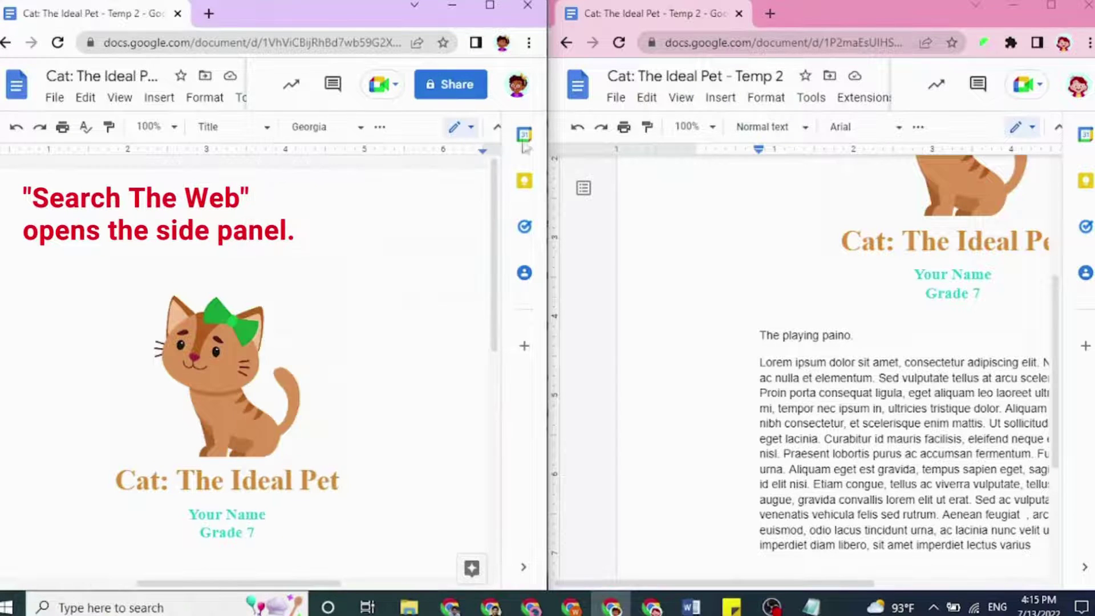
# Step: Check whether the document running Safe Doc offers a web search among its image sources
pyautogui.click(725, 99)
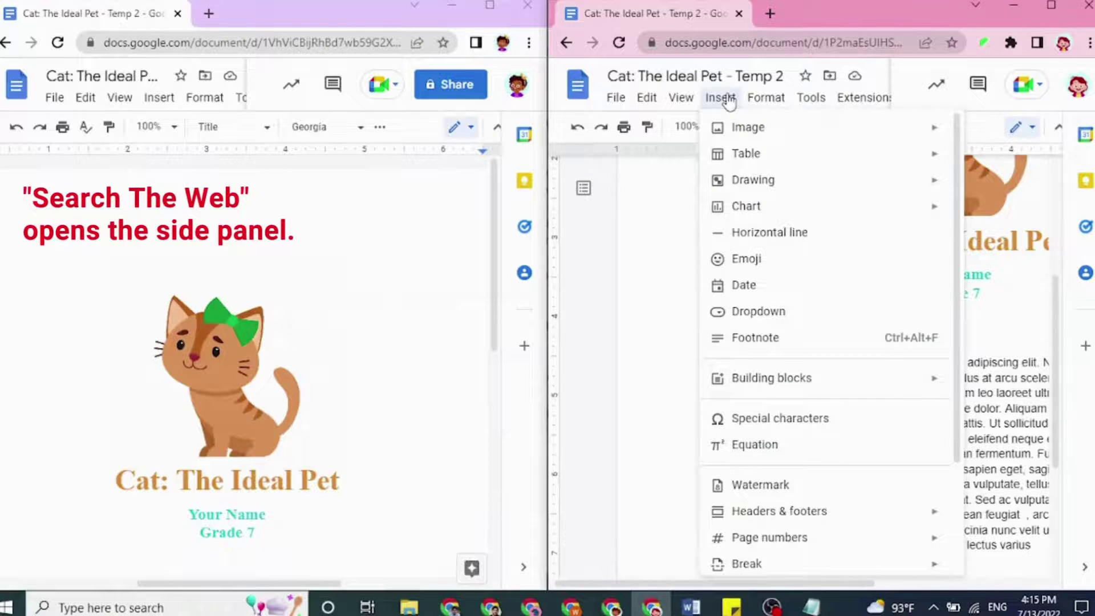
pyautogui.moveTo(741, 128)
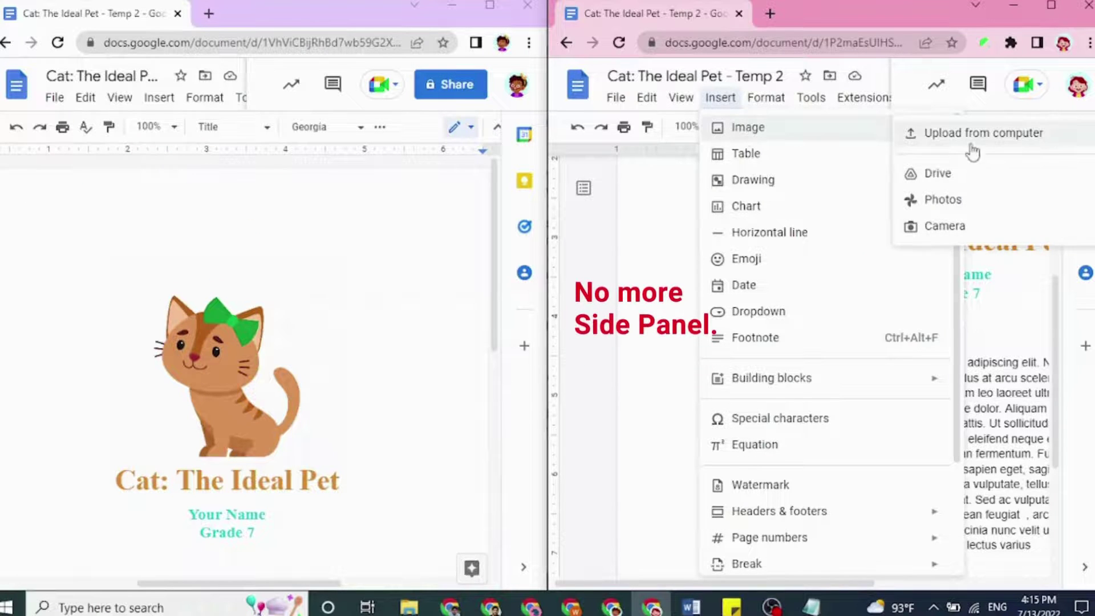
pyautogui.click(460, 572)
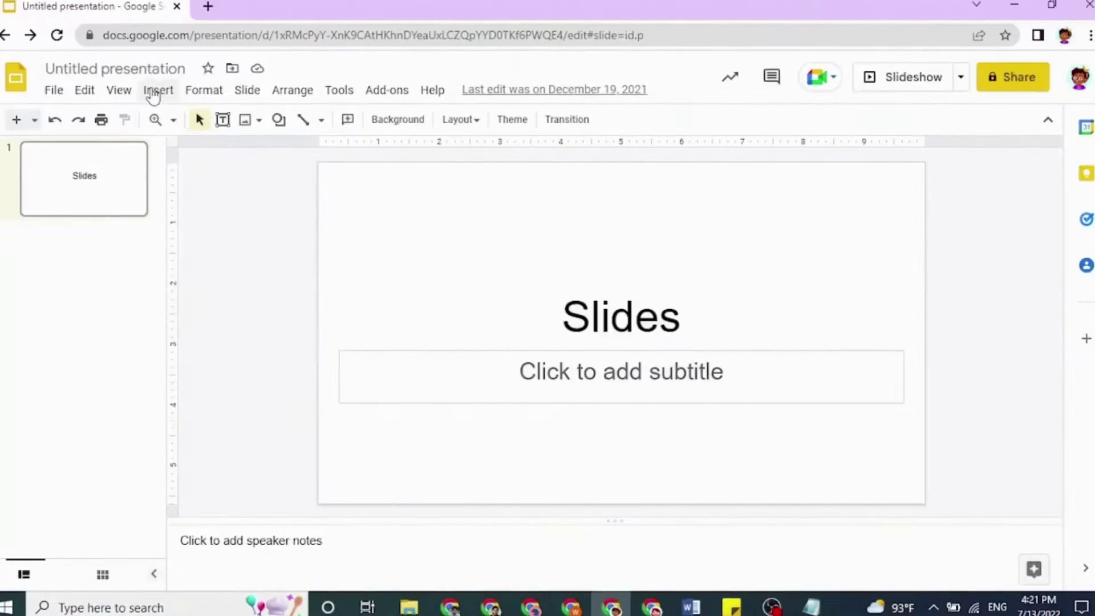
# Step: Search YouTube for "football" as a video to insert in the untitled presentation without Safe Doc, and cancel the insertion
pyautogui.click(153, 92)
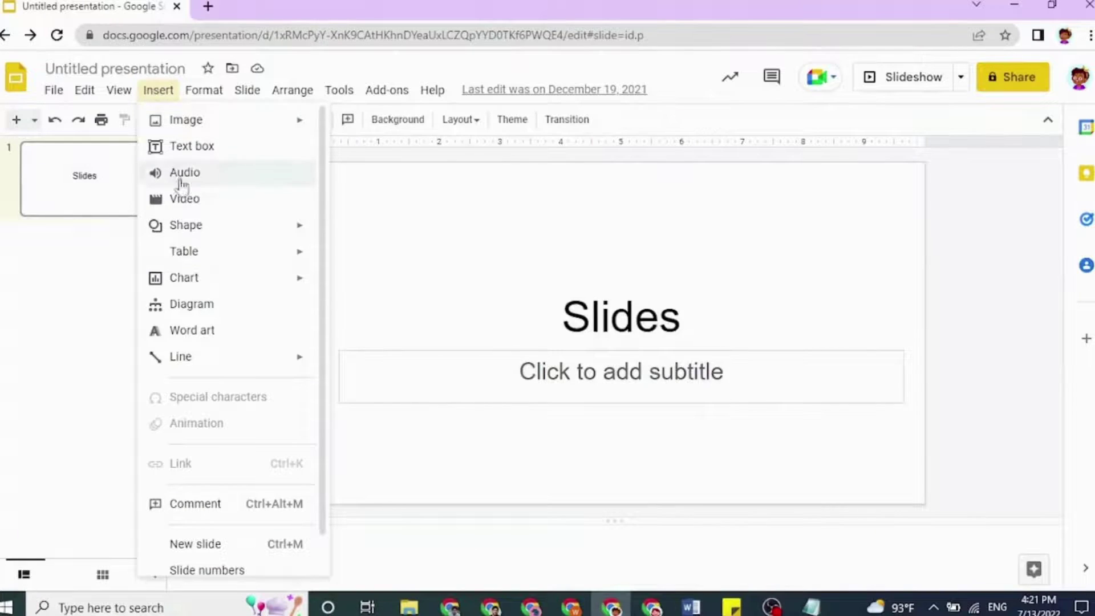
pyautogui.click(183, 199)
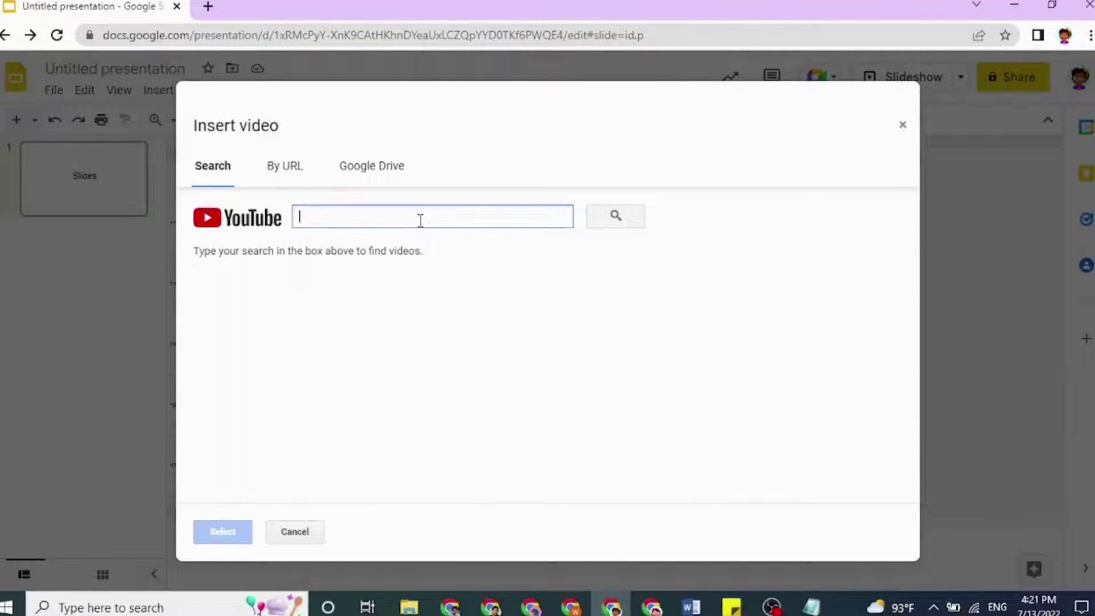
pyautogui.write('football')
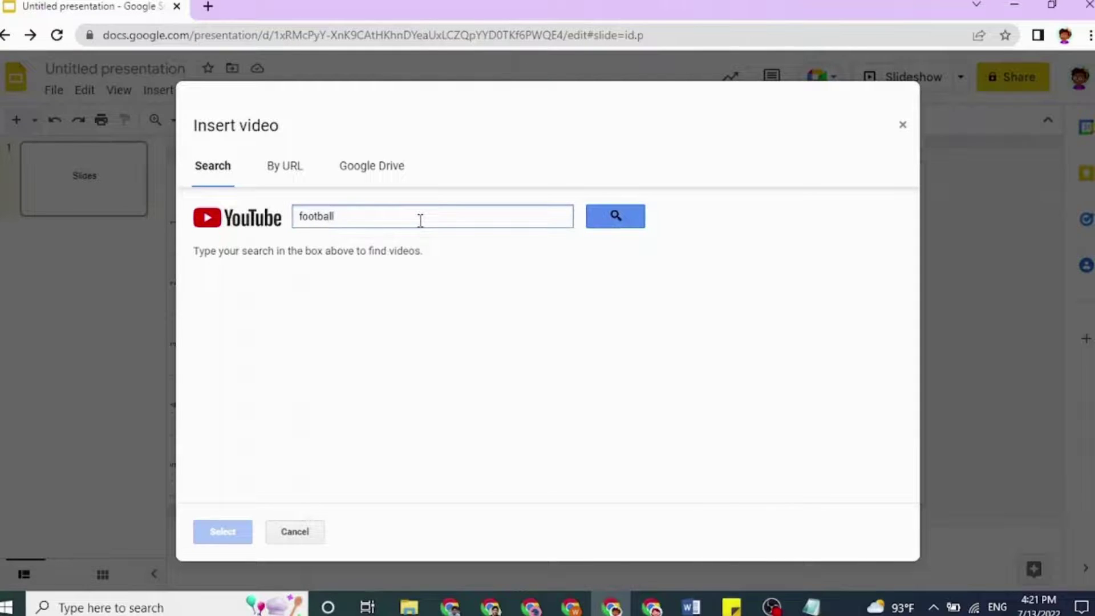
pyautogui.click(631, 219)
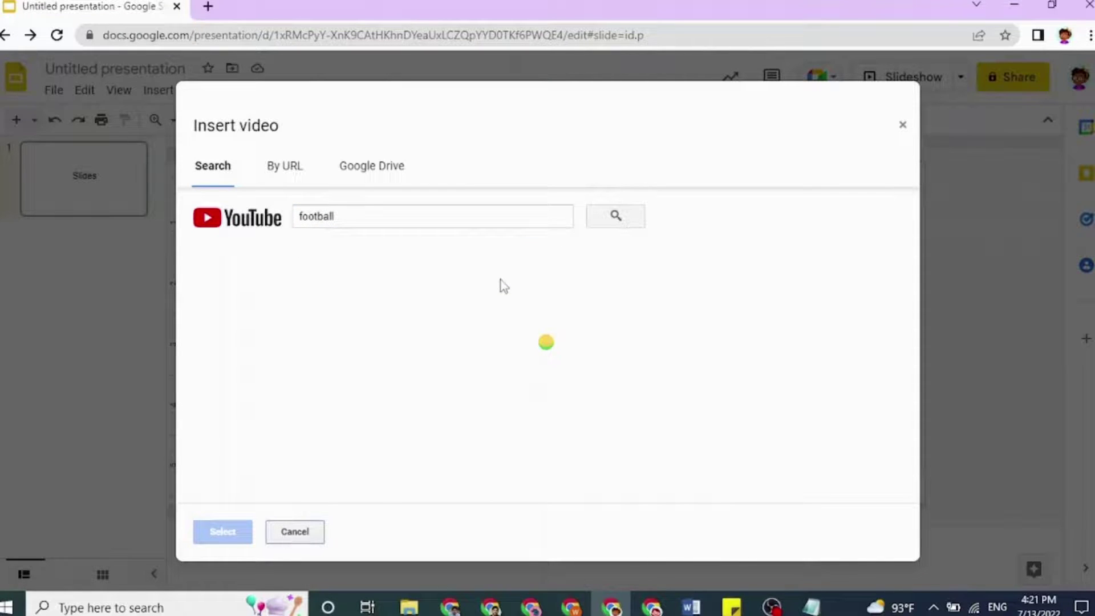
pyautogui.click(295, 532)
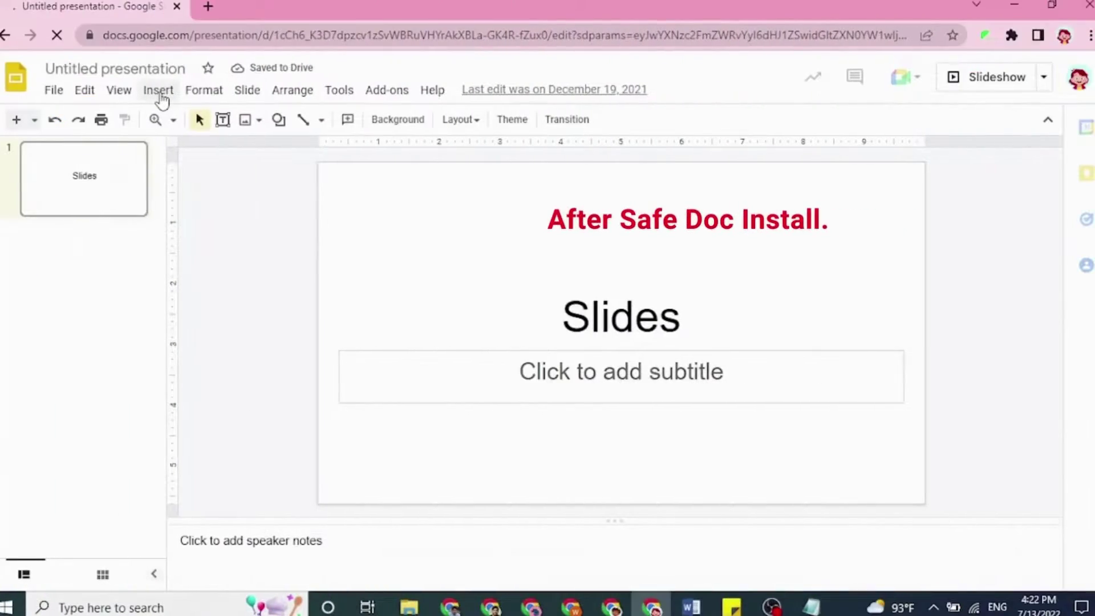
# Step: Examine the video insertion sources in the untitled presentation running Safe Doc, and close the dialog
pyautogui.click(159, 92)
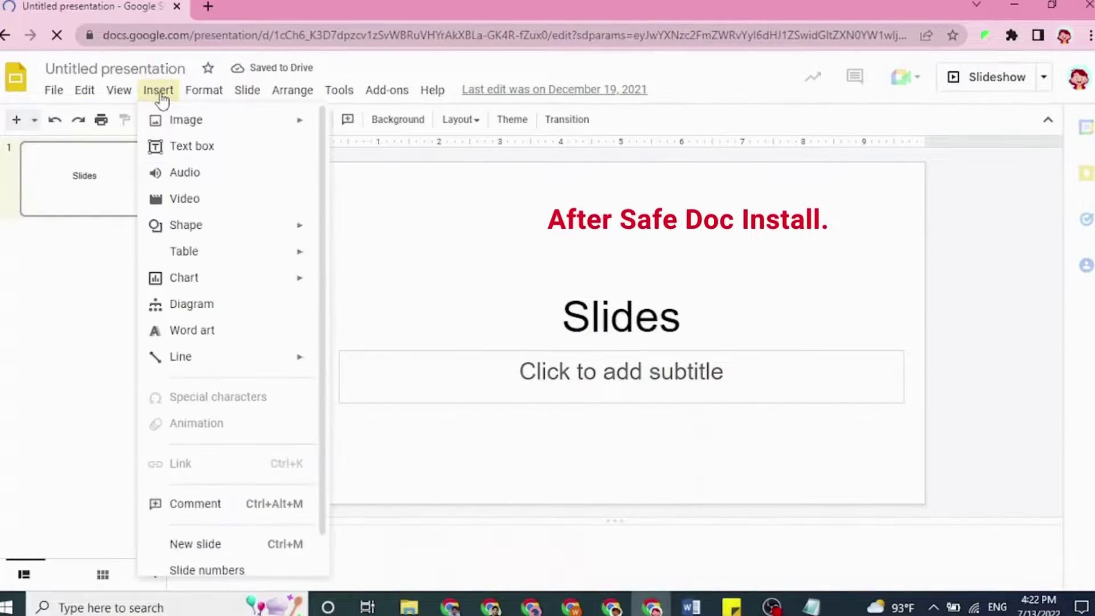
pyautogui.click(186, 201)
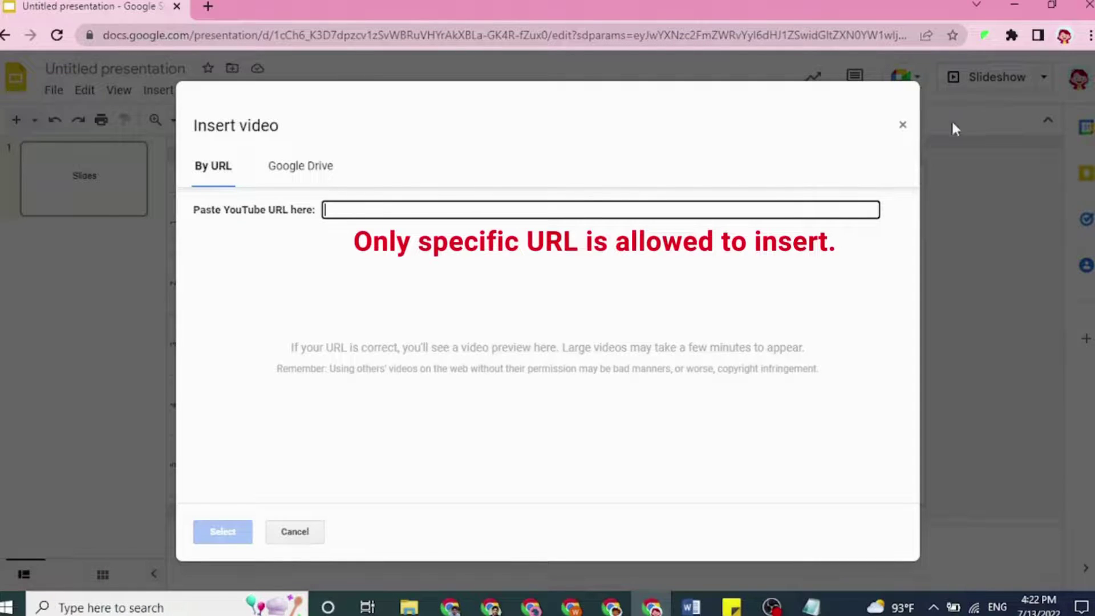
pyautogui.click(906, 128)
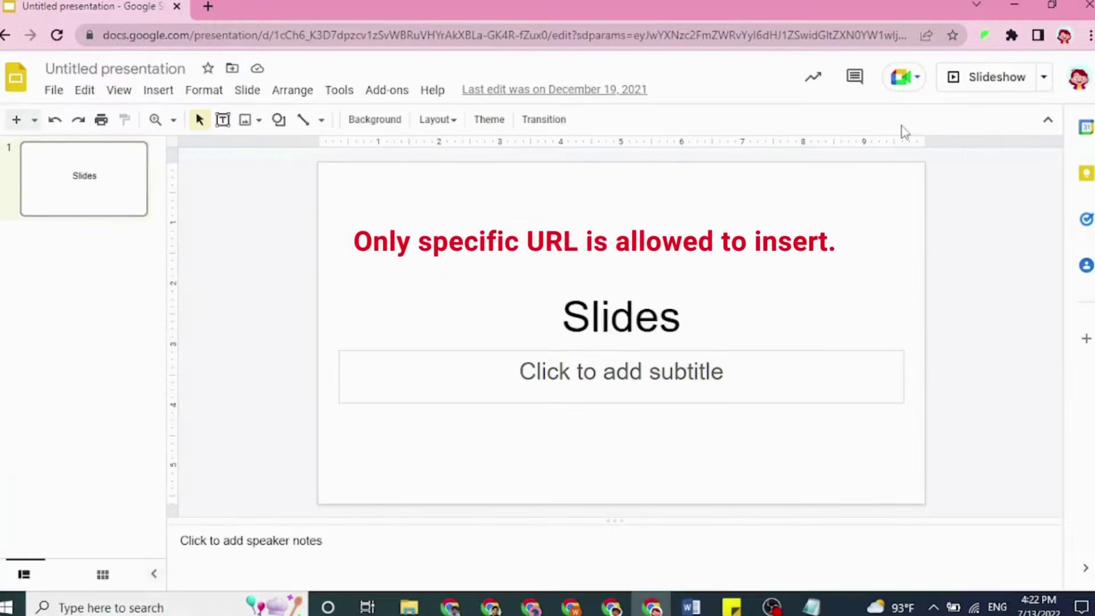
pyautogui.click(771, 607)
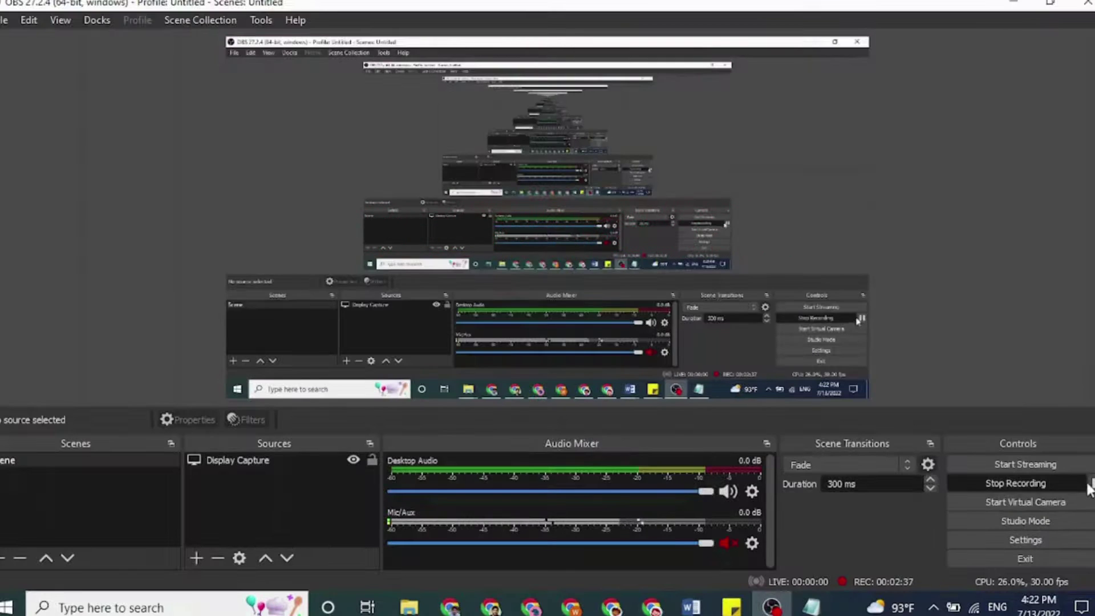